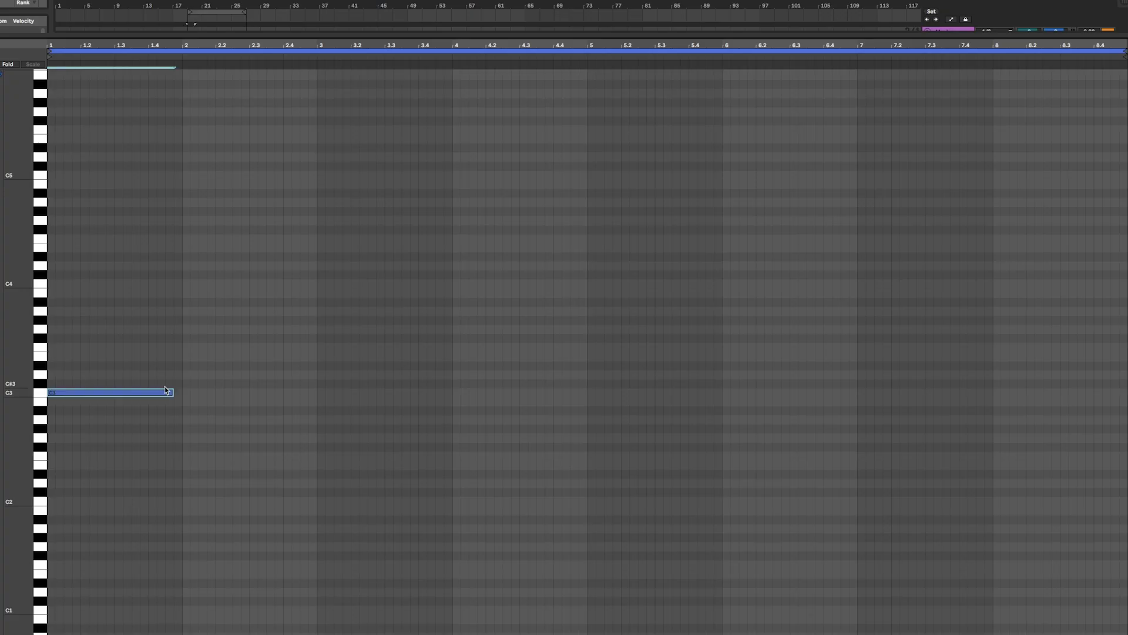
Step: Build the opening chords: E3, G3, B3 from bar 1 to 2.3, and G3, B3, D4 from 2.3 to bar 3
drag(164, 386, 81, 372)
double_click(281, 329)
double_click(281, 292)
double_click(281, 267)
drag(329, 253, 243, 380)
key(Right)
key(Right)
key(Right)
key(Right)
key(Right)
key(Right)
key(Right)
key(Right)
key(shift+Right)
key(shift+Right)
key(shift+Right)
key(shift+Right)
key(shift+Right)
key(shift+Right)
key(shift+Right)
key(shift+Right)
Step: Add a chord of C3, E3 and G3 at bar 3 and lengthen it to the start of bar 5
double_click(435, 329)
double_click(449, 394)
double_click(441, 356)
drag(359, 302, 413, 475)
key(shift+Right)
key(shift+Right)
key(shift+Right)
key(shift+Right)
key(shift+Right)
key(shift+Right)
key(shift+Right)
key(shift+Right)
key(shift+Right)
key(shift+Right)
key(shift+Right)
key(shift+Right)
key(shift+Right)
key(shift+Right)
key(shift+Right)
key(shift+Right)
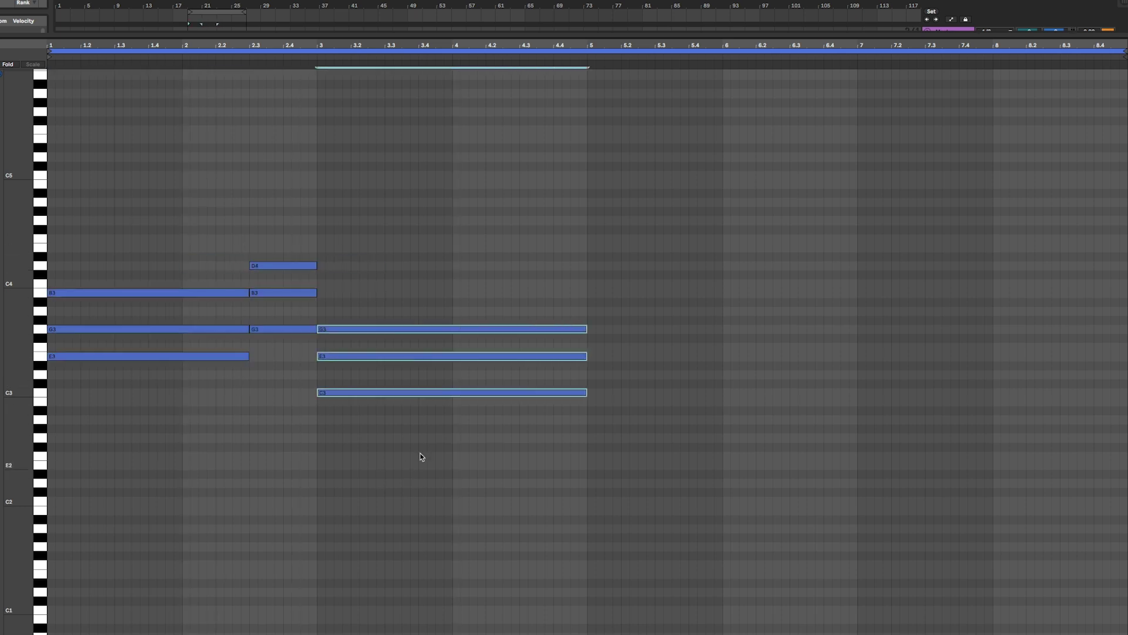
Step: Duplicate the C3–E3–G3 chord to bar 5, shorten it by half a bar and transpose it up two semitones
key(super+d)
key(shift+Left)
key(shift+Left)
key(shift+Left)
key(shift+Left)
key(shift+Left)
key(shift+Left)
key(shift+Left)
key(shift+Left)
key(Up)
key(Up)
Step: Duplicate the bar 5 chord to beat 6.3 and shorten the copy to end at bar 7
key(super+d)
key(shift+Left)
key(shift+Left)
key(shift+Left)
key(shift+Left)
key(shift+Left)
key(shift+Left)
key(shift+Left)
key(shift+Left)
key(shift+Left)
key(shift+Left)
key(shift+Left)
key(shift+Left)
key(shift+Left)
key(shift+Left)
key(shift+Left)
key(shift+Left)
Step: Duplicate the half-bar chord to bar 7 and lengthen the copy to a full bar
key(super+d)
key(shift+Right)
key(shift+Right)
key(shift+Right)
key(shift+Right)
key(shift+Right)
key(shift+Right)
key(shift+Right)
key(shift+Right)
Step: Duplicate the bar 7 chord into bar 8, lower it one semitone and play the progression
key(super+d)
key(Down)
key(space)
Step: Start the melody with F#4 and two E4 notes in bar 1, lengthening the last, and a G4 in bar 2
double_click(55, 229)
double_click(72, 248)
double_click(86, 248)
key(shift+Right)
double_click(236, 220)
Step: Move the change between the first and second chords slightly earlier than beat 2.3
drag(229, 276, 194, 365)
key(shift+Left)
drag(306, 256, 259, 340)
Step: Continue the melody with A4, G4 and F#4 in bar 2 and a D4 in bar 3 lengthened to bar 4
double_click(246, 202)
double_click(286, 220)
double_click(287, 230)
key(shift+Right)
double_click(391, 267)
key(shift+Right)
key(shift+Right)
key(shift+Right)
key(shift+Right)
key(shift+Right)
key(shift+Right)
key(shift+Right)
Step: Copy the melody phrase starting in bar 2 to bar 4 and play the clip
drag(181, 164, 334, 233)
key(super+c)
click(454, 165)
key(super+v)
key(super+a)
key(space)
Step: Copy the bar 4 melody phrase to bar 6 and add melody notes E4 in bar 7 and D#4 in bar 8
drag(459, 121, 602, 235)
key(super+c)
click(724, 164)
key(super+v)
double_click(882, 248)
double_click(1069, 257)
Step: Deactivate the middle notes of the chords, including E3 at bar 3 and D#3 at bar 8, and play the clip
click(460, 358)
key(0)
click(1021, 366)
key(0)
key(space)
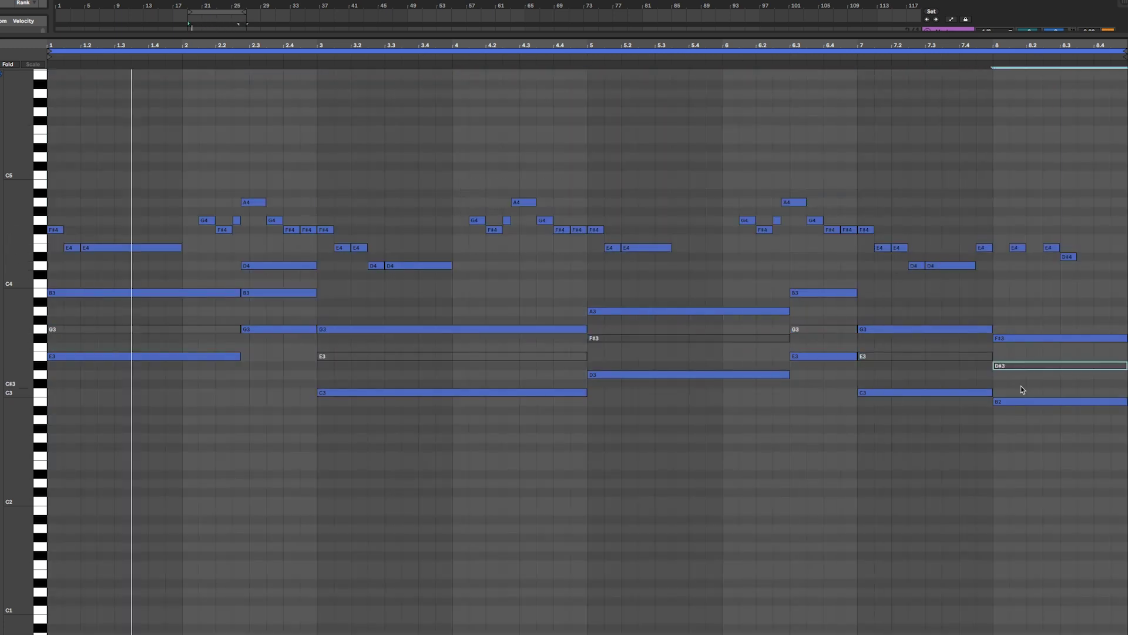
Step: Shift the starts of the bar 8 chord and the chord near beat 6.3 slightly earlier and play the clip
key(space)
drag(995, 365, 977, 365)
drag(813, 278, 835, 366)
drag(792, 329, 782, 329)
key(space)
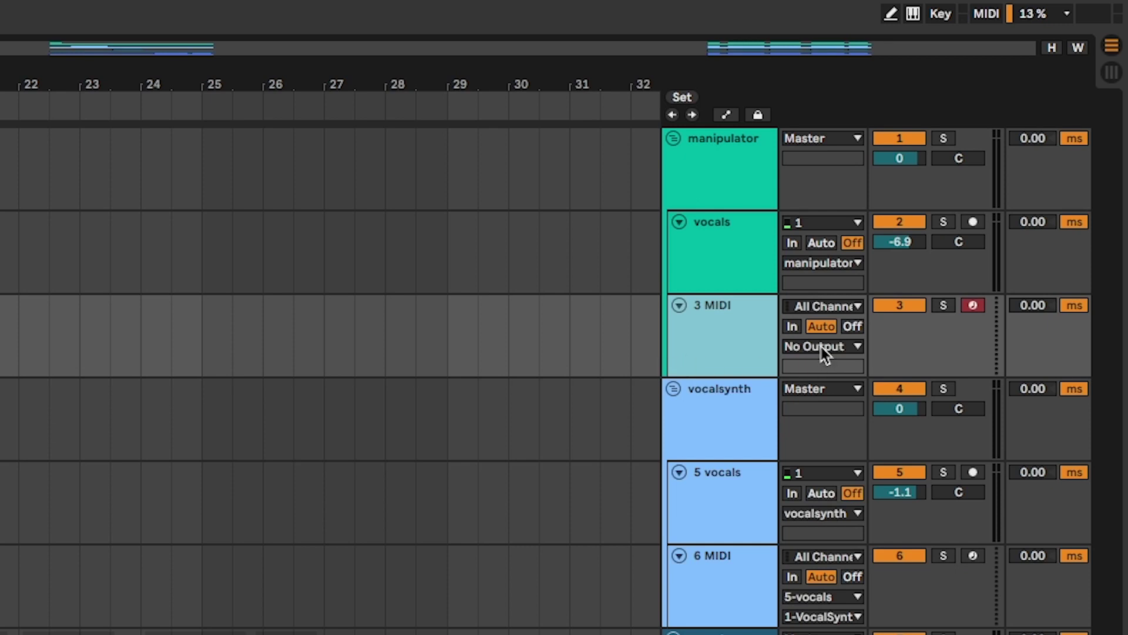
Step: Route the output of the 3 MIDI track to the vocals track
click(823, 346)
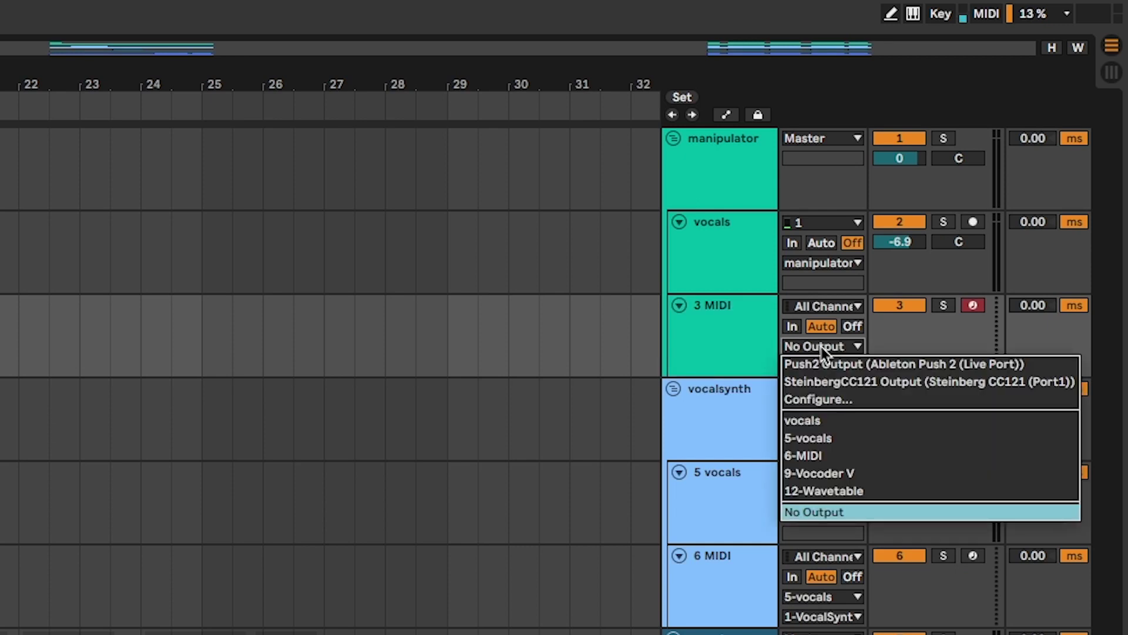
click(823, 419)
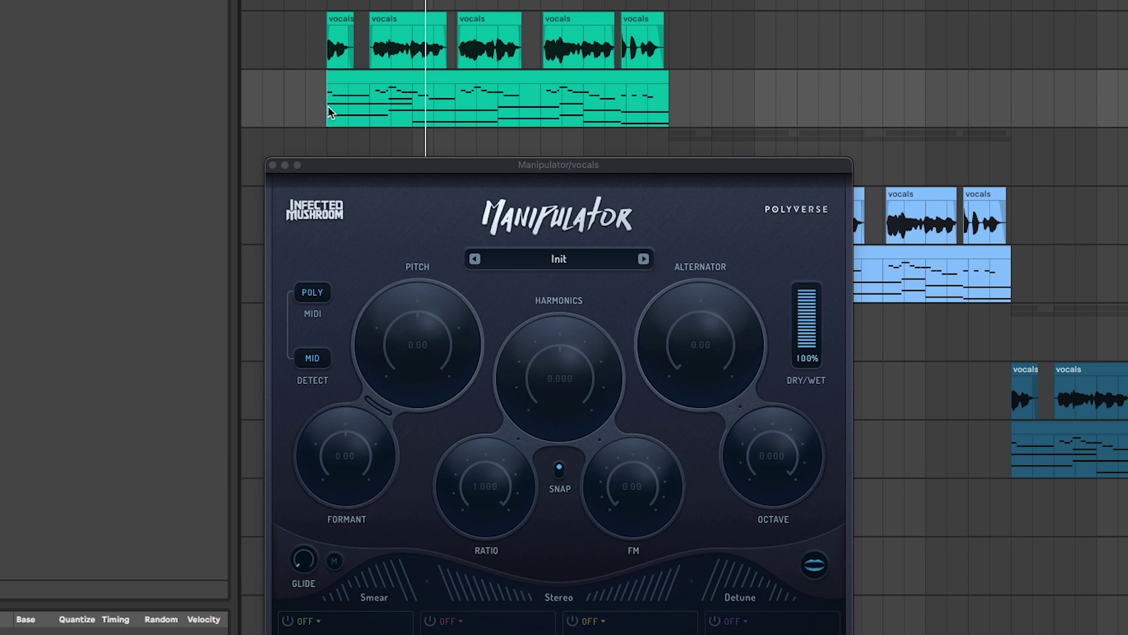
Step: Raise the Stereo amount in Manipulator and restart playback from the beginning of the green MIDI clip
click(504, 603)
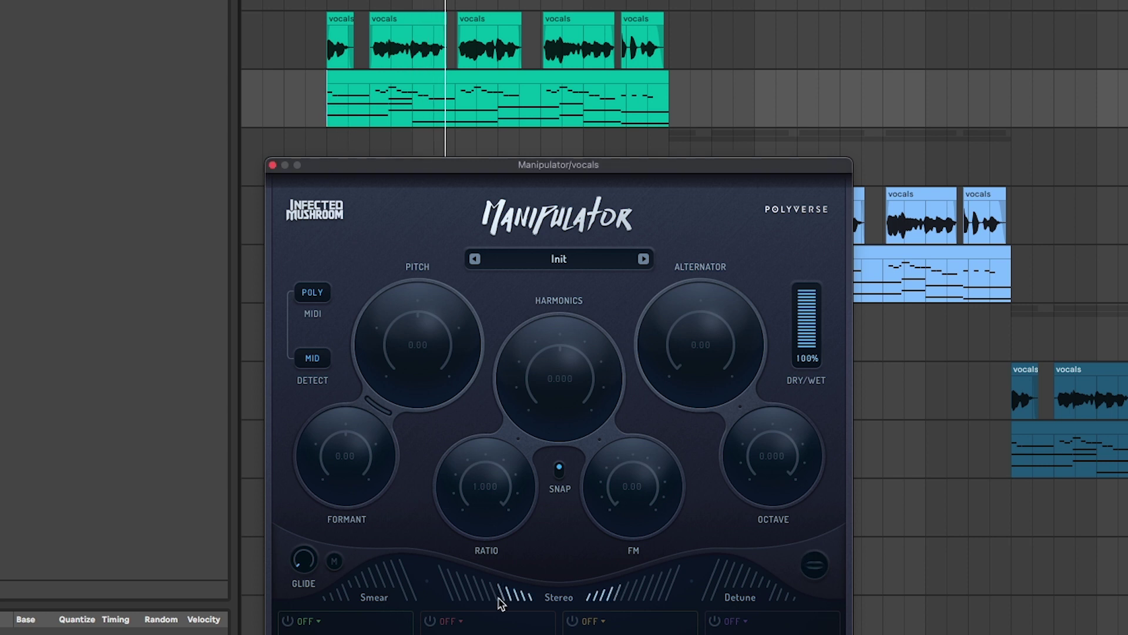
click(324, 106)
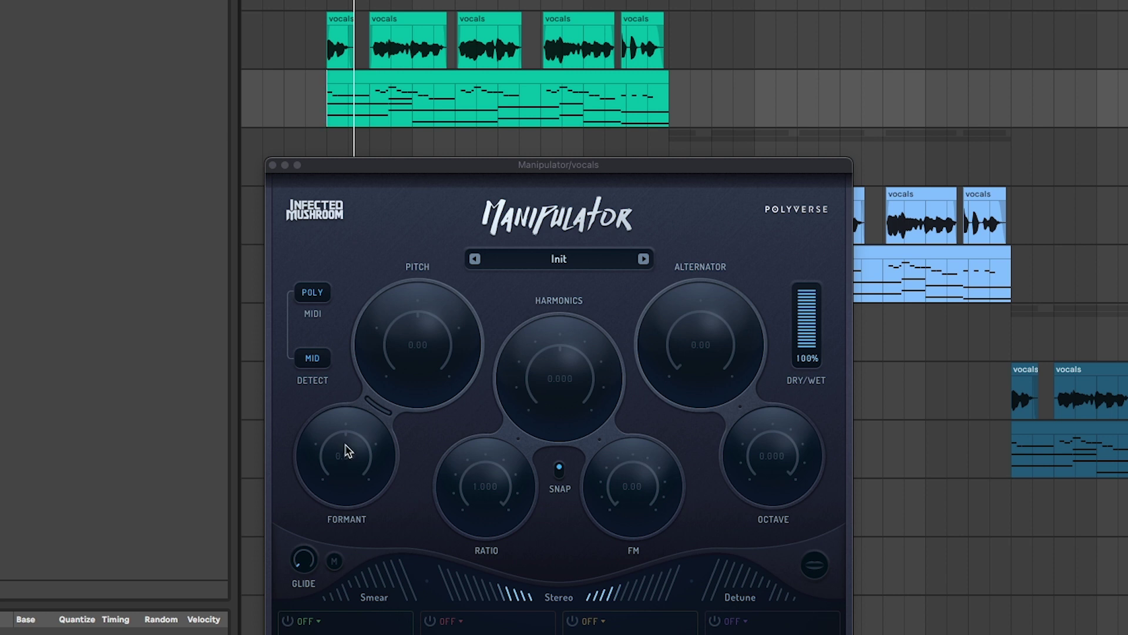
Step: Try Manipulator's Pitch knob and a Formant shift of -8.00, returning both to 0.00
drag(415, 329, 448, 335)
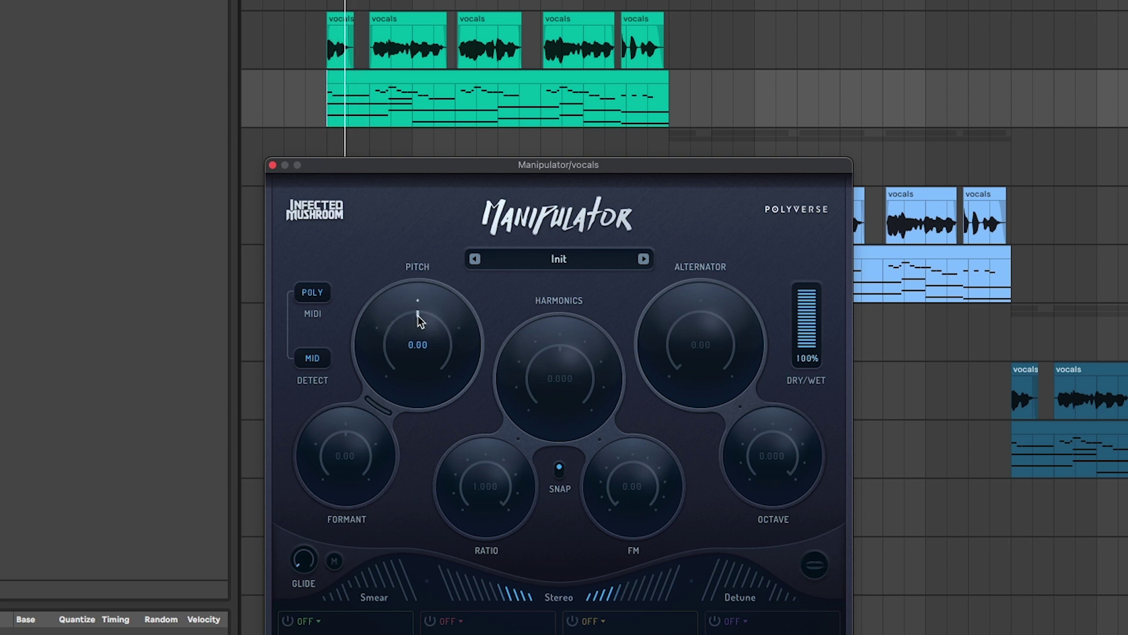
drag(346, 442, 331, 445)
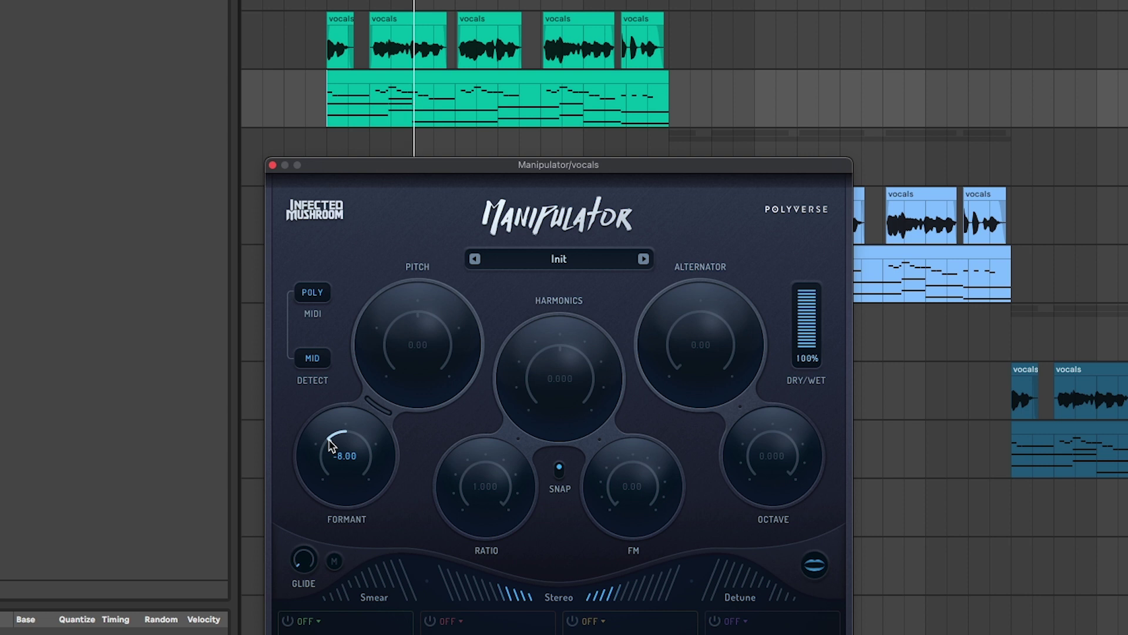
mouse_move(331, 445)
mouse_down()
mouse_move(360, 442)
mouse_move(346, 440)
mouse_up()
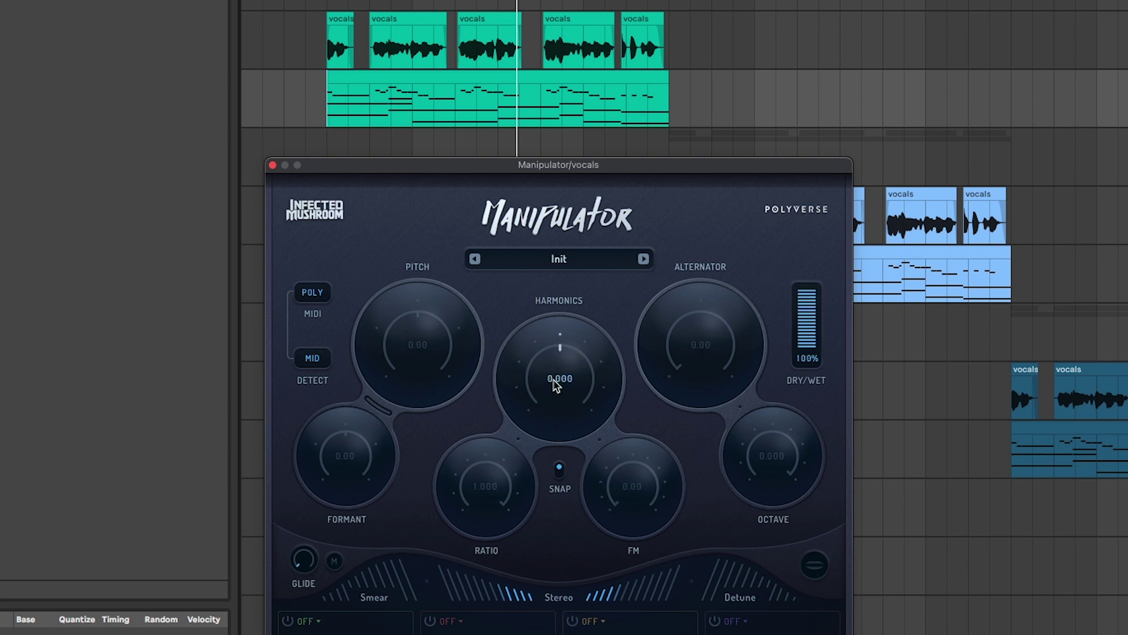
Step: Set Manipulator's Harmonics to -1.125 and FM to 47.00
mouse_move(556, 375)
mouse_down()
mouse_move(585, 383)
mouse_move(570, 355)
mouse_move(529, 379)
mouse_move(542, 359)
mouse_up()
drag(600, 479, 630, 410)
mouse_move(630, 473)
mouse_down()
mouse_move(641, 492)
mouse_move(630, 474)
mouse_up()
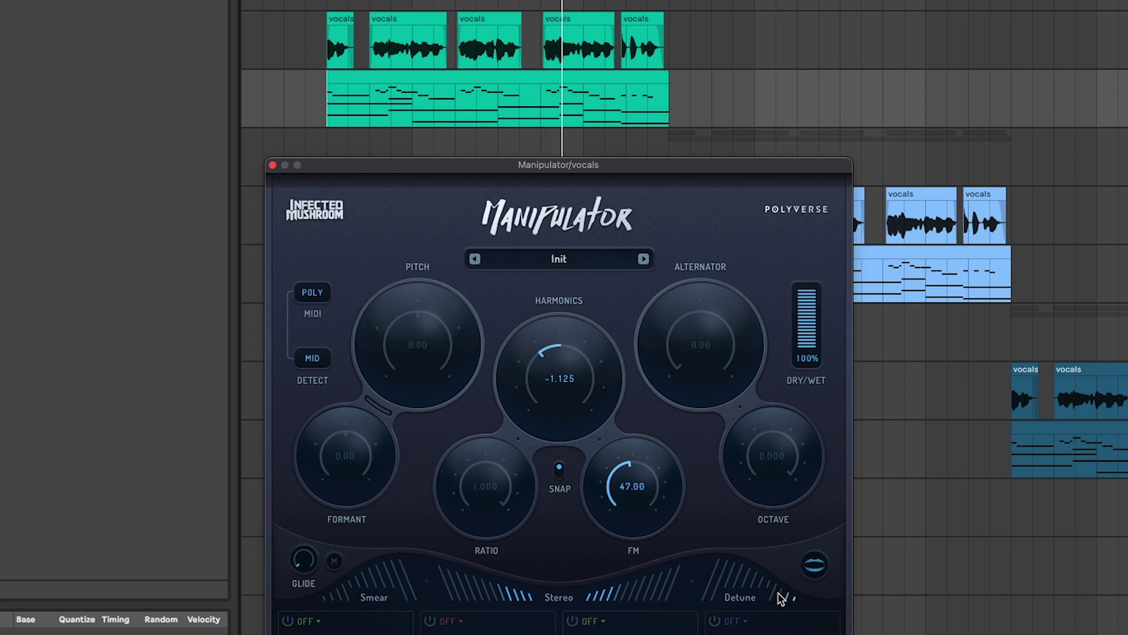
Step: Raise Manipulator's Alternator to 22.00 and bring it back down
drag(704, 372, 714, 255)
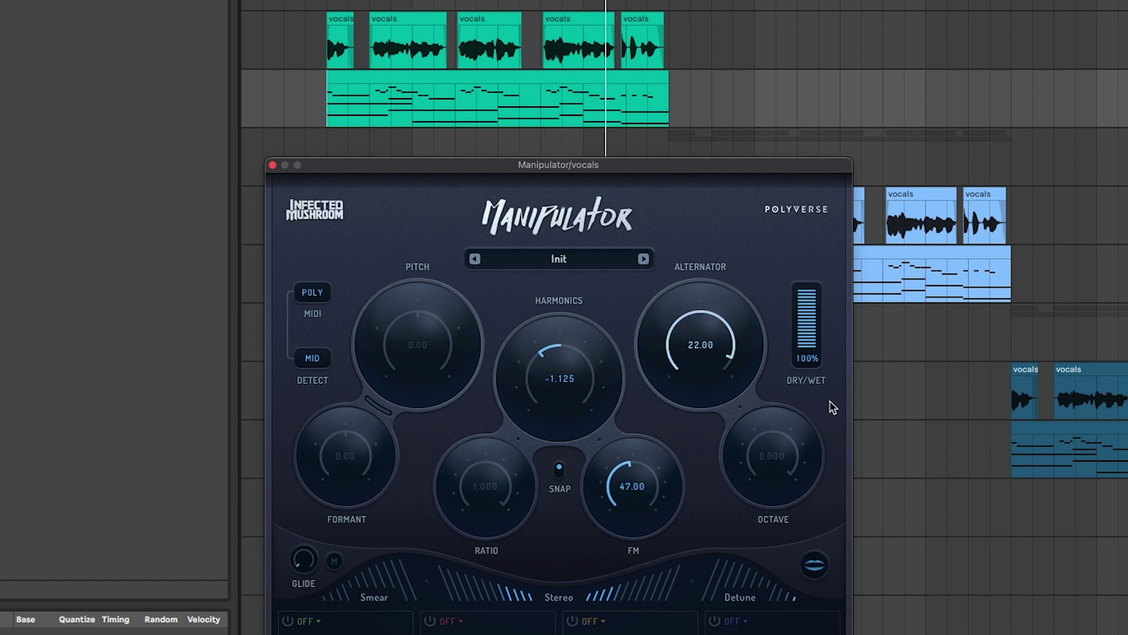
drag(723, 313, 724, 344)
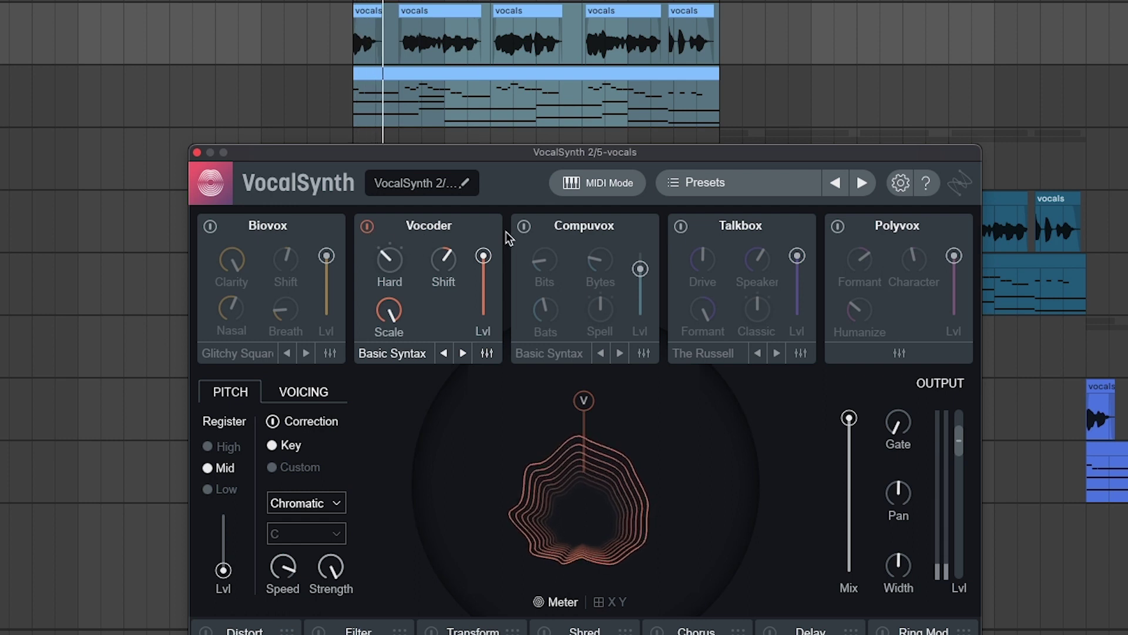
Step: Audition Compuvox in place of the Vocoder in VocalSynth 2 and switch back to the Vocoder
click(366, 228)
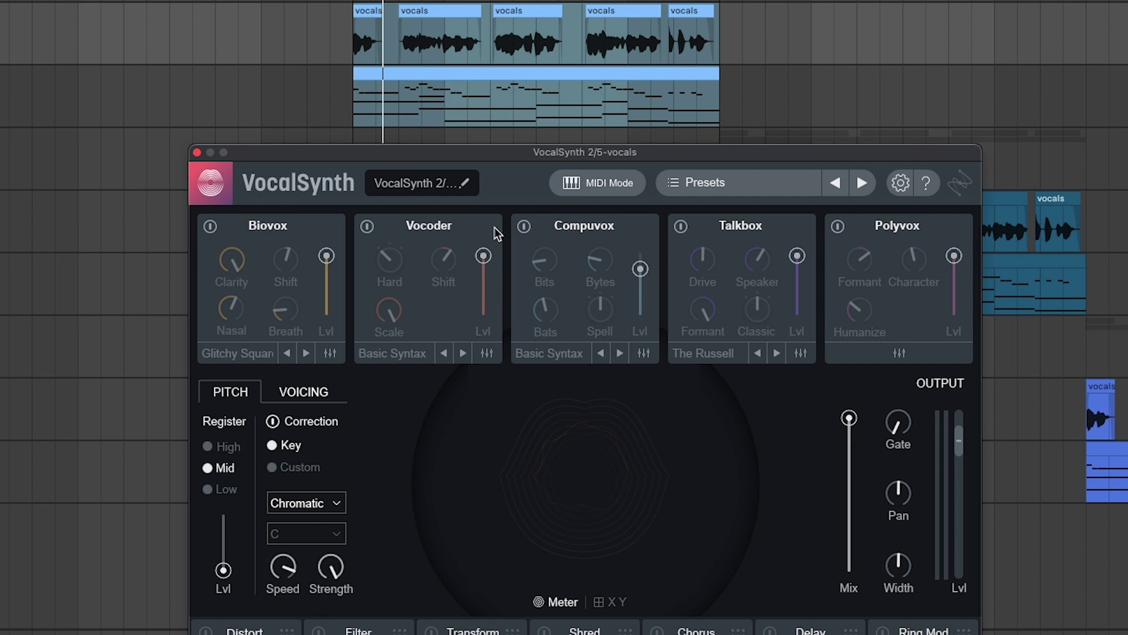
click(524, 228)
key(space)
click(366, 228)
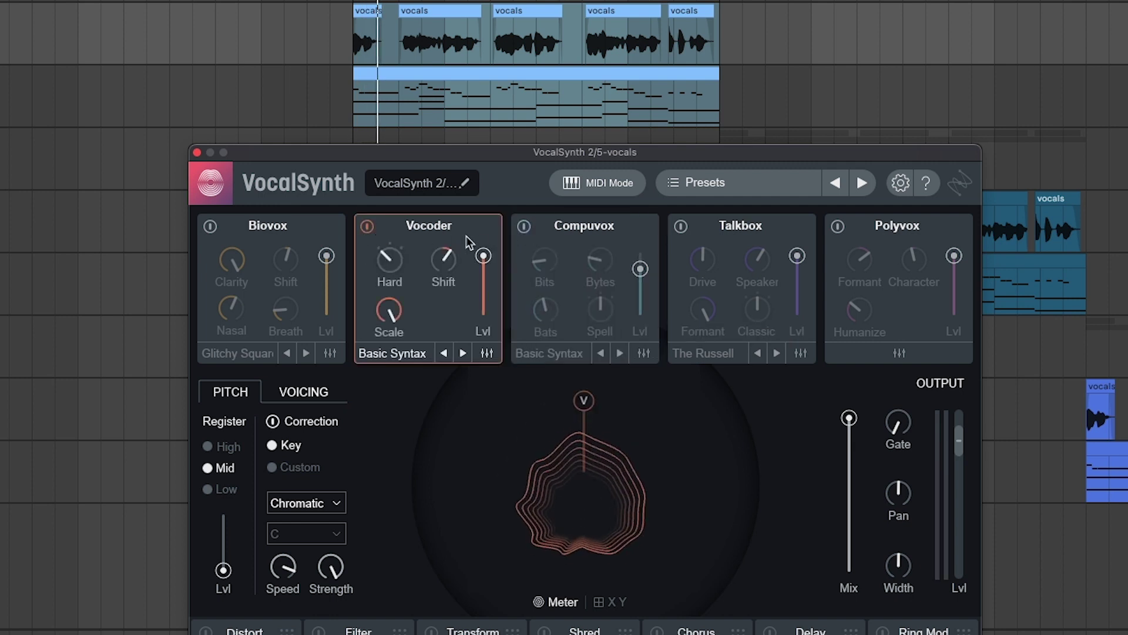
Step: Layer Compuvox and Polyvox on top of the Vocoder while playing the vocals
click(523, 227)
key(space)
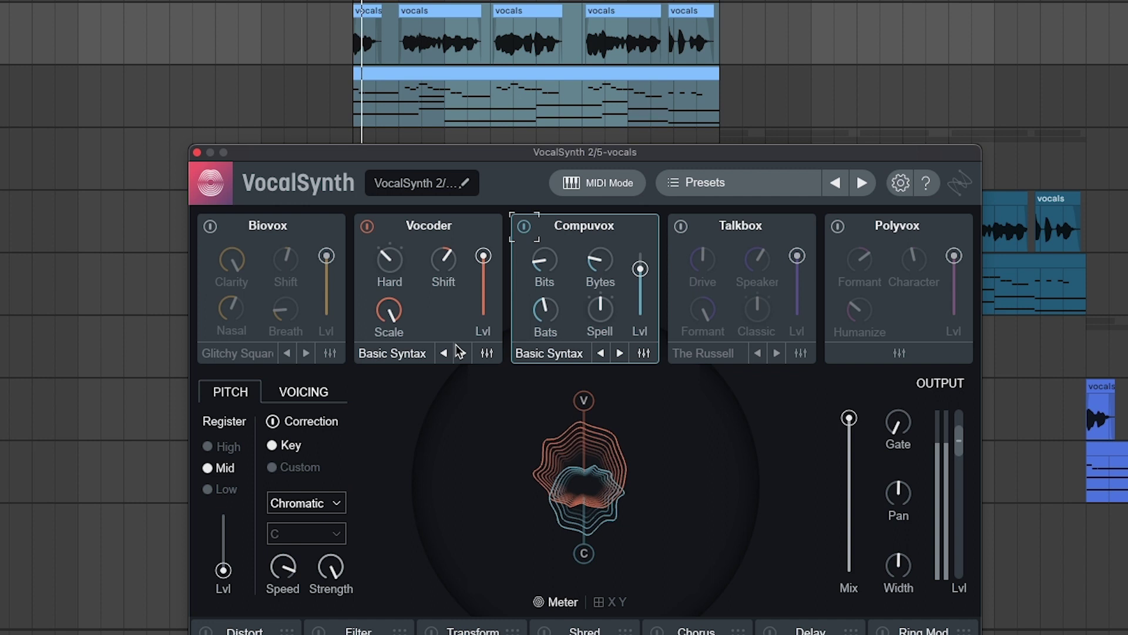
key(space)
click(836, 229)
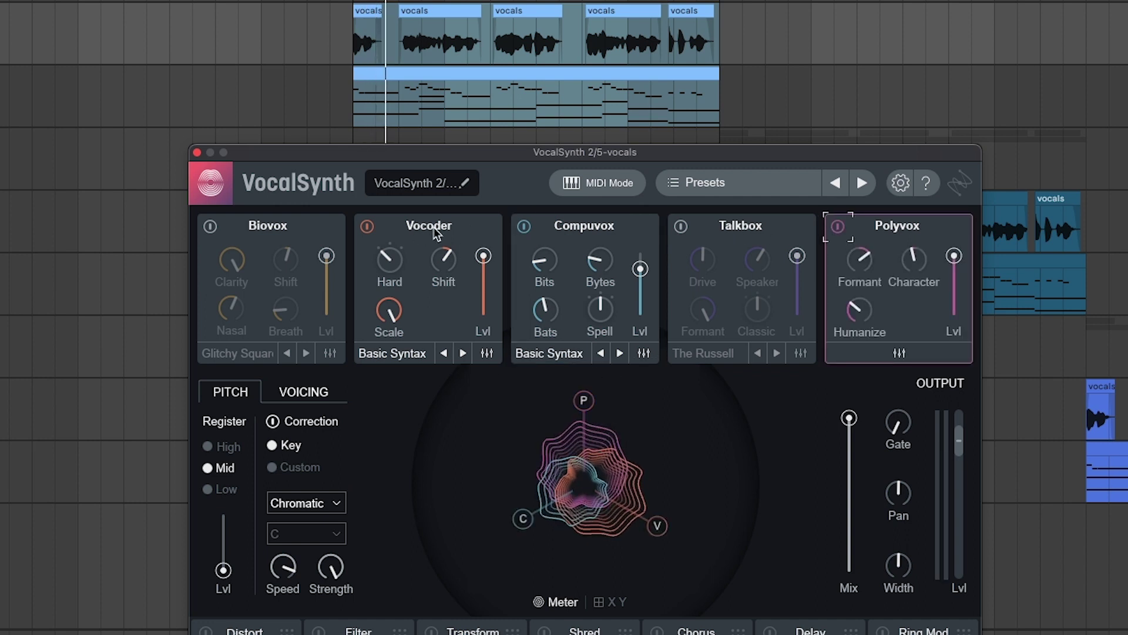
Step: Turn off Compuvox and the Vocoder to hear Polyvox alone
click(523, 227)
click(367, 227)
key(space)
Step: Turn off Polyvox, briefly enable Compuvox and leave only the Vocoder active
click(838, 226)
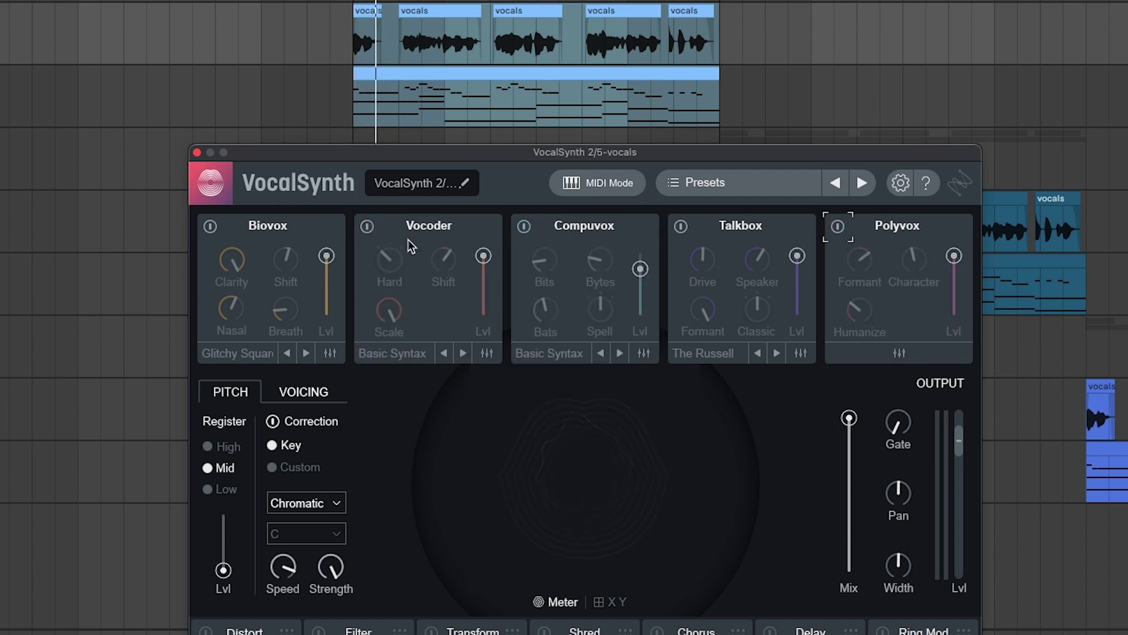
click(522, 228)
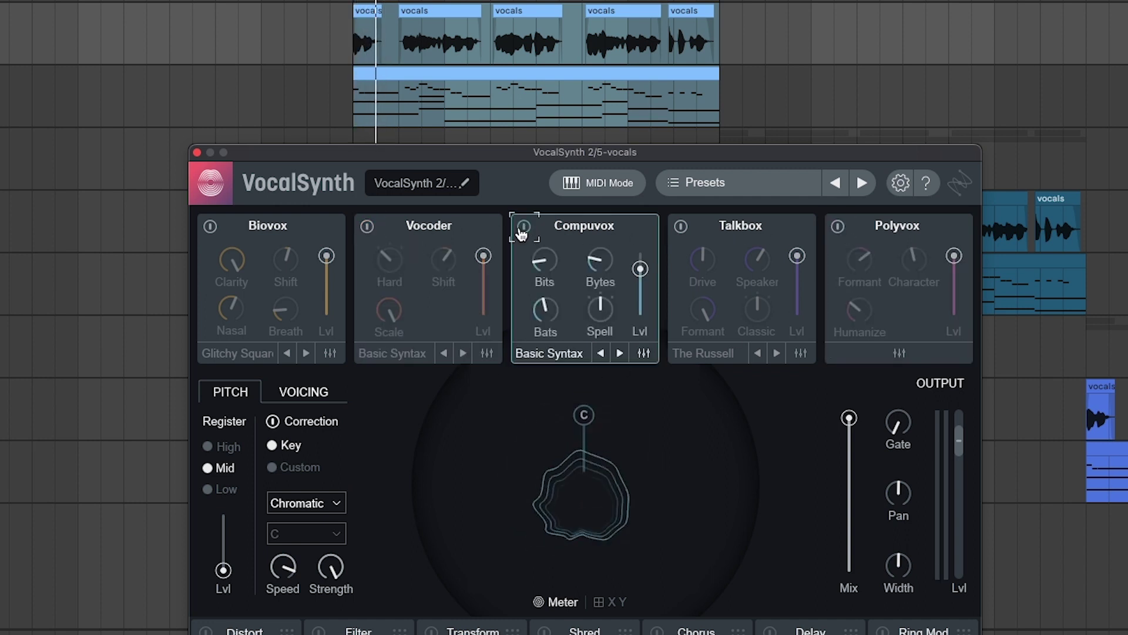
click(368, 228)
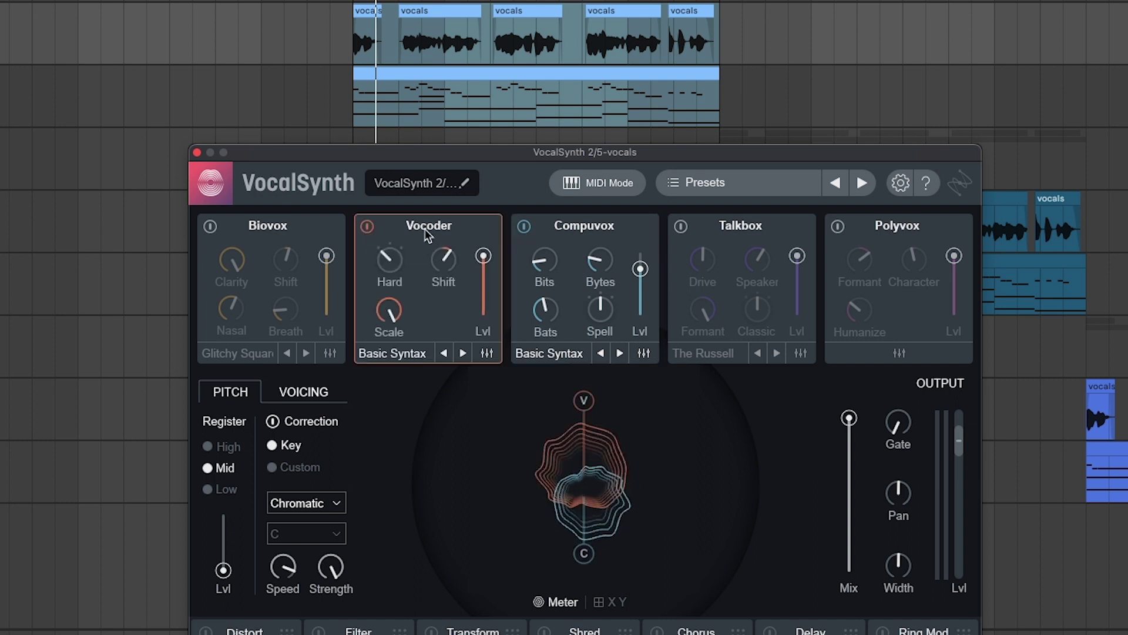
click(521, 227)
Step: Change the Vocoder's character from Hard to Smooth and adjust its Shift to 23
drag(389, 263, 429, 126)
drag(444, 259, 437, 311)
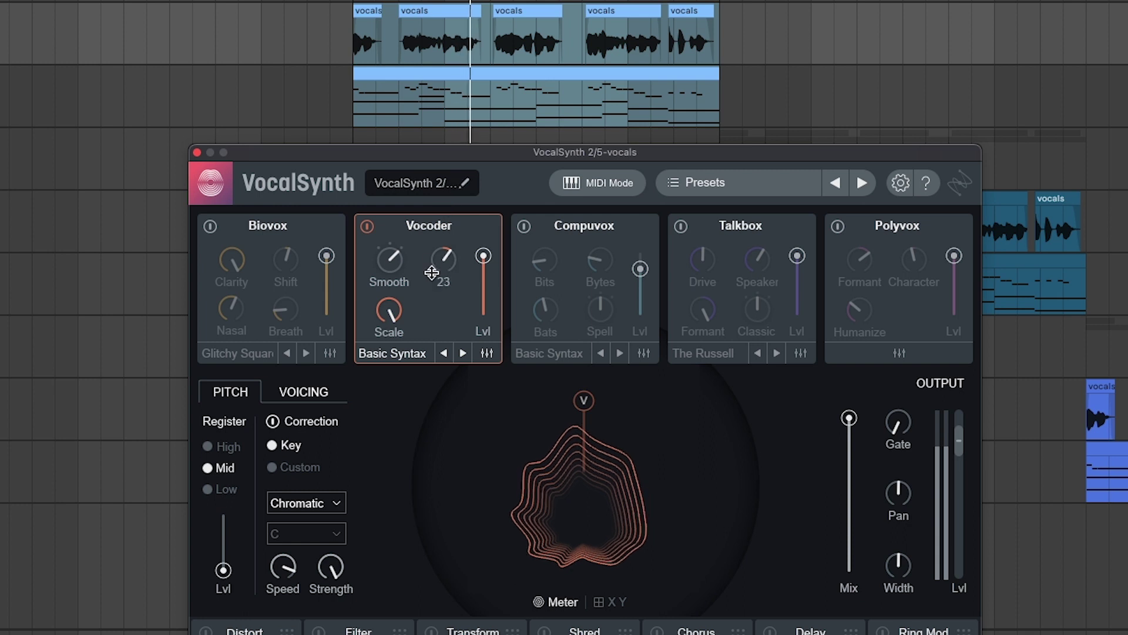
Step: Switch from the Vocoder to Compuvox and set its Bits to 32 and Bytes to 28
click(524, 226)
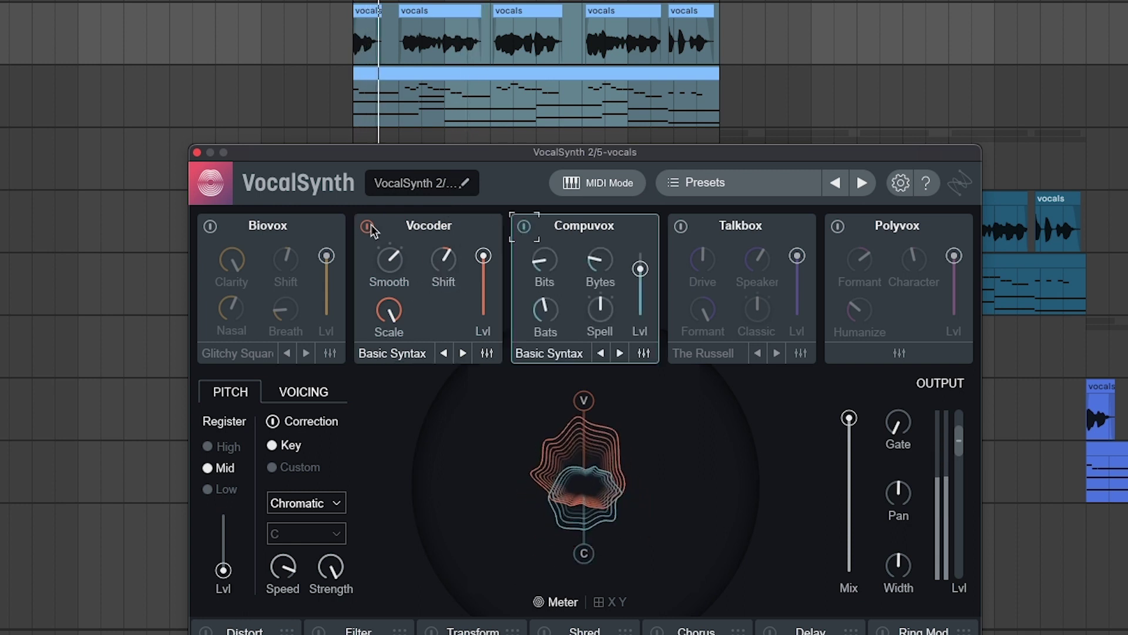
click(367, 225)
drag(545, 260, 554, 197)
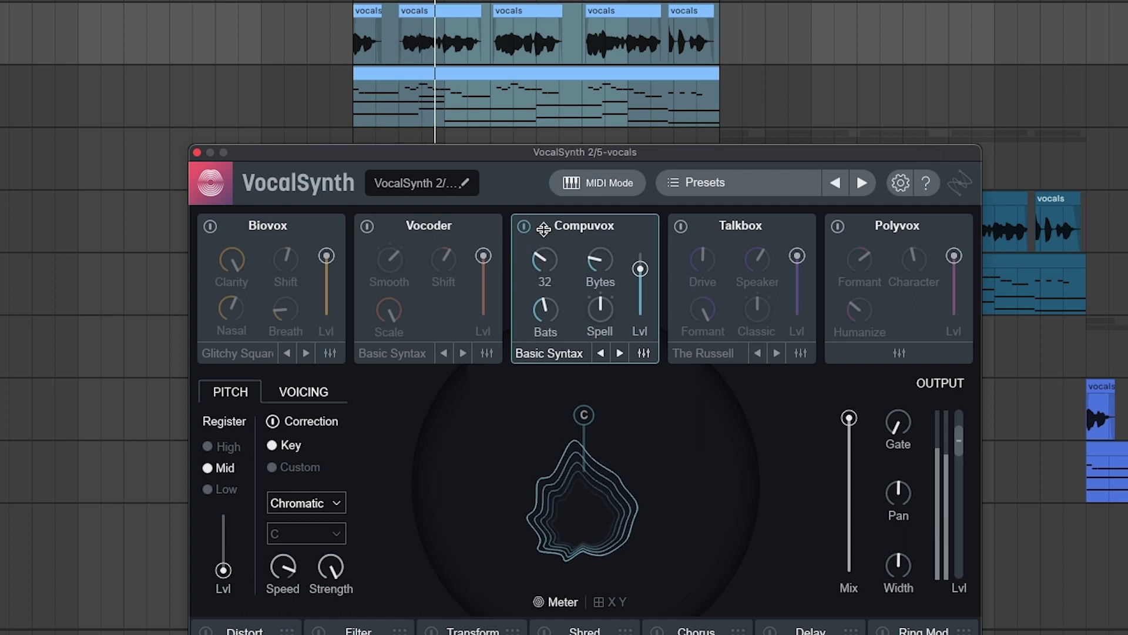
drag(596, 261, 622, 160)
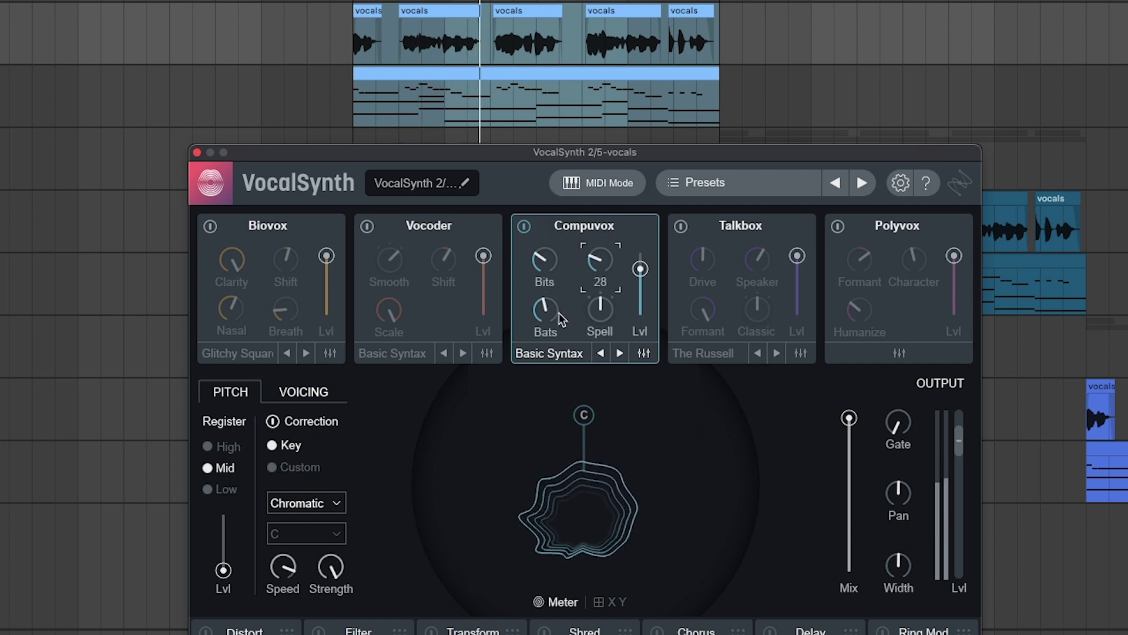
Step: Switch from Compuvox to Polyvox and set its Formant to -4
click(524, 227)
click(838, 227)
drag(855, 260, 848, 294)
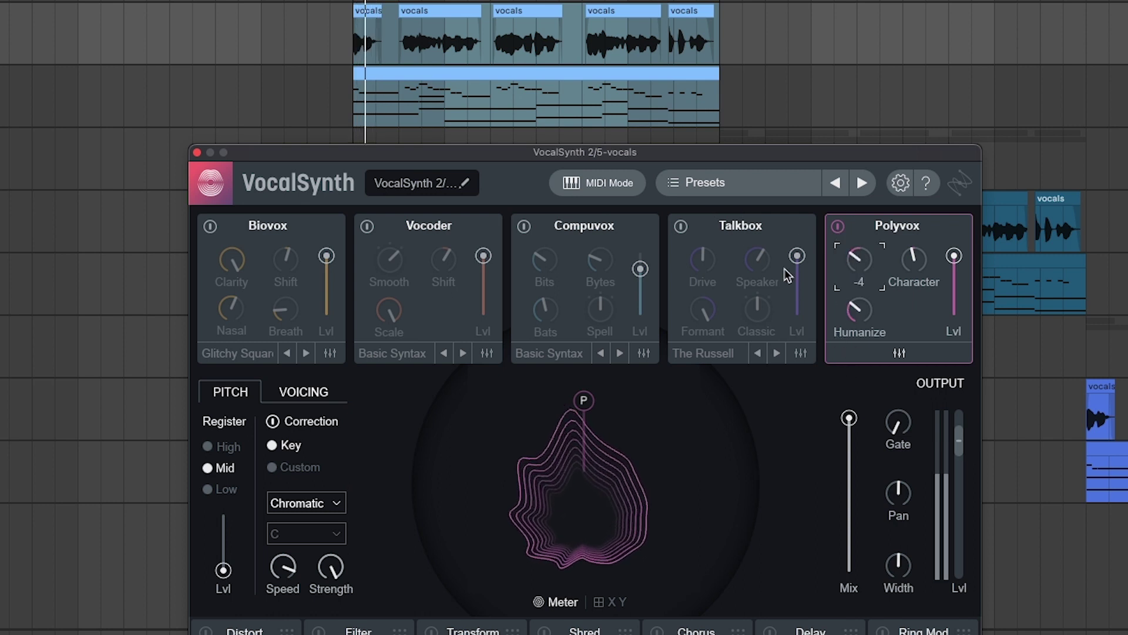
Step: Turn off Polyvox, try Biovox alone, and switch to the Vocoder combined with Compuvox
click(837, 227)
click(211, 226)
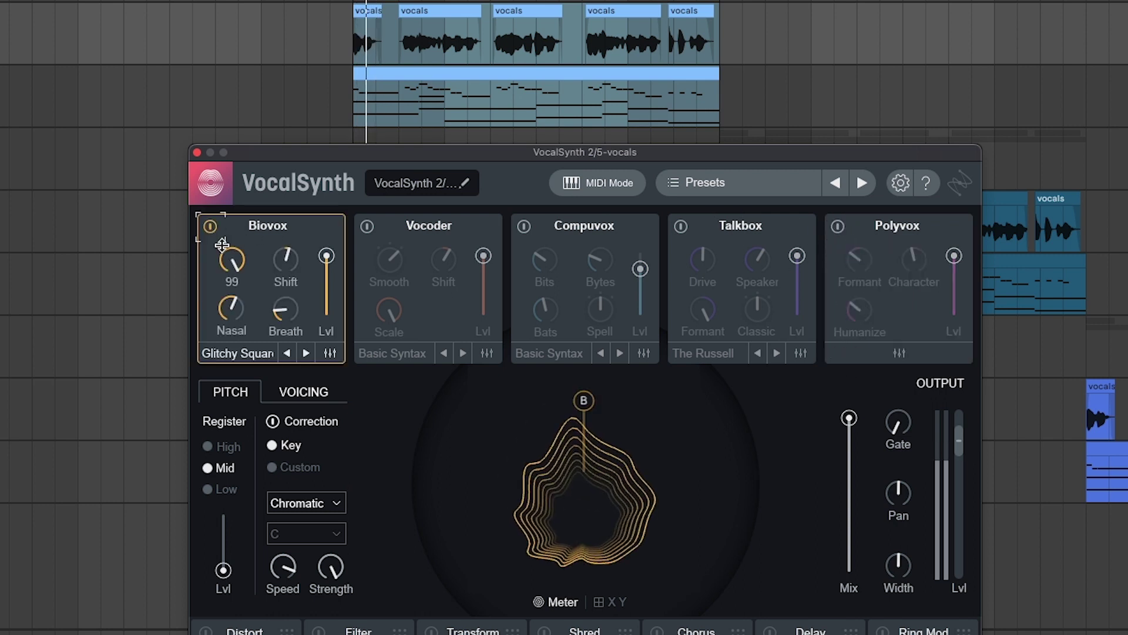
click(367, 228)
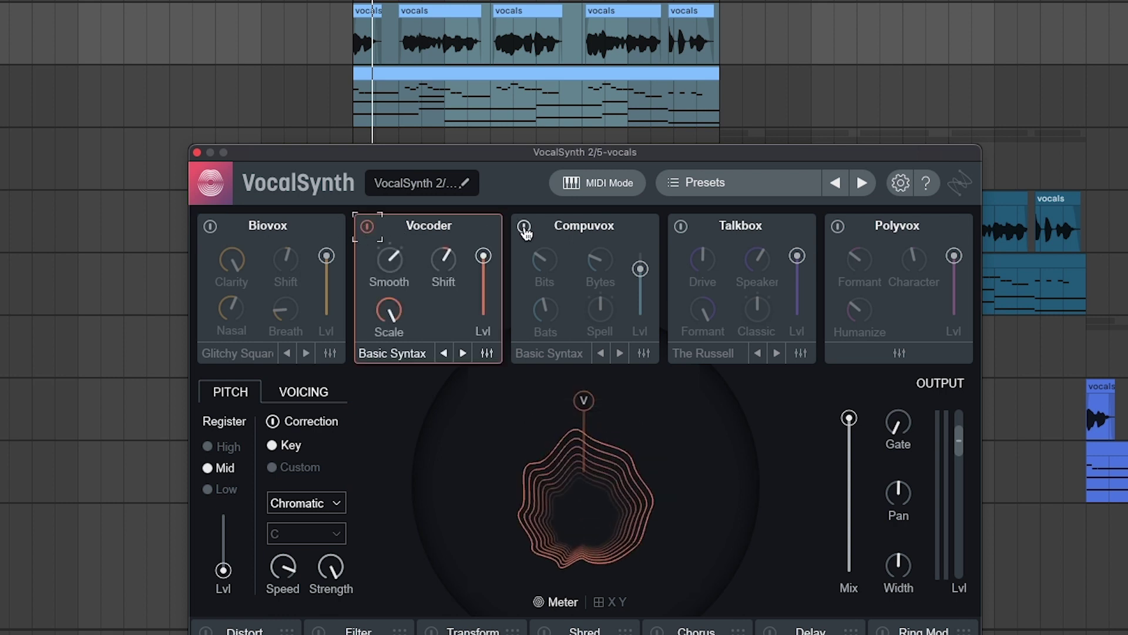
click(524, 226)
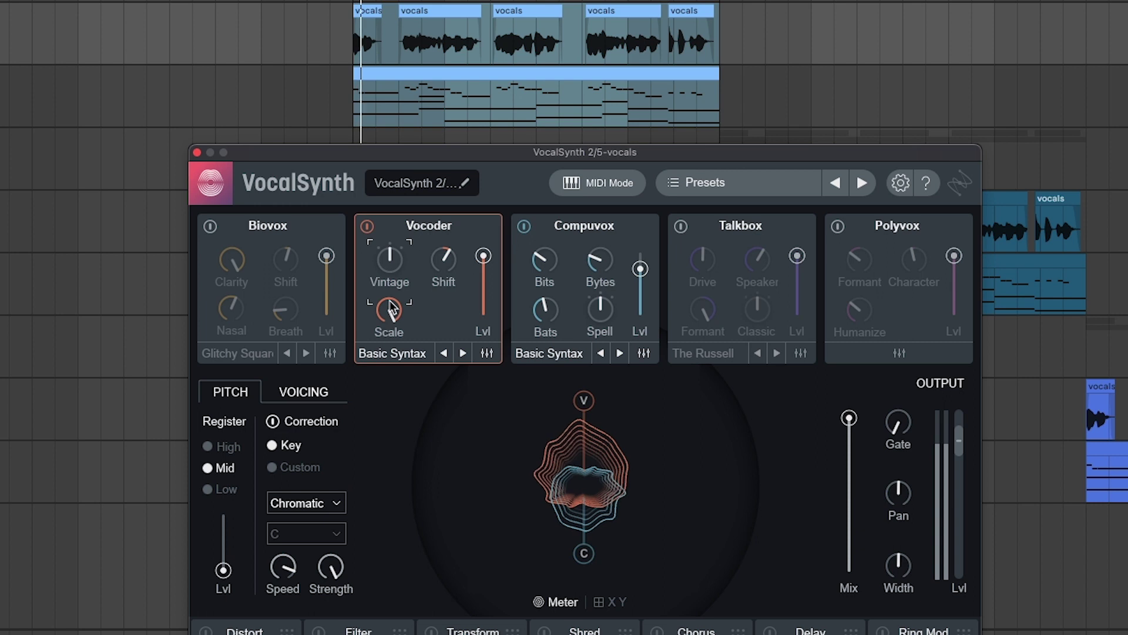
Step: Set the Vocoder's character to Vintage and adjust its Scale and Shift, with Compuvox's Bits lowered and Bytes at 25
drag(390, 310, 380, 368)
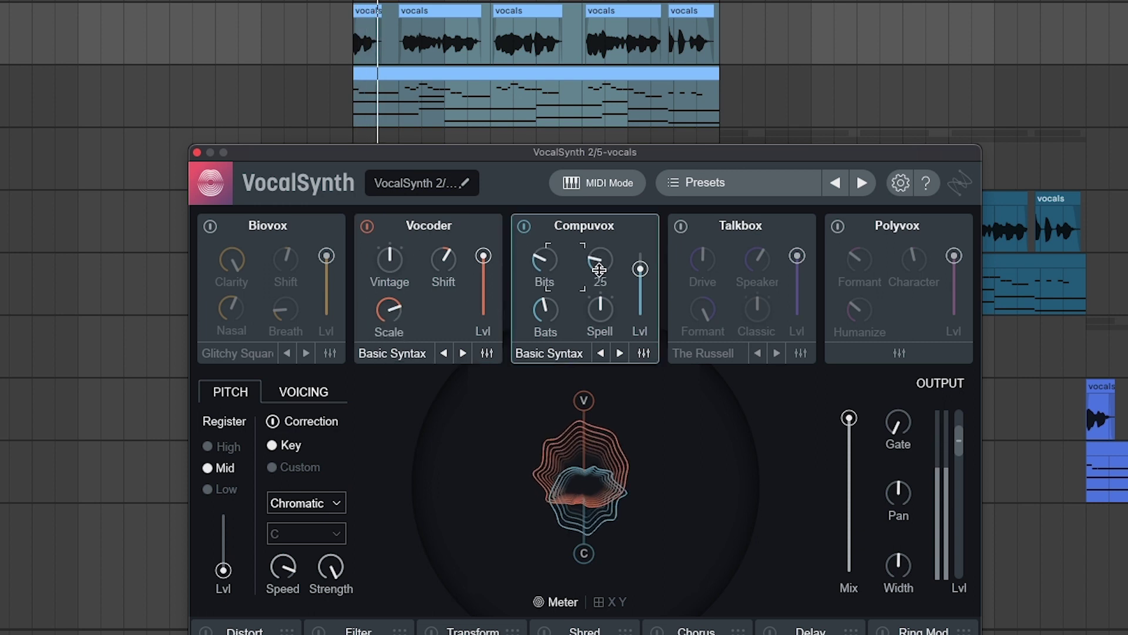
drag(539, 262, 549, 290)
drag(385, 288, 375, 355)
drag(443, 259, 439, 302)
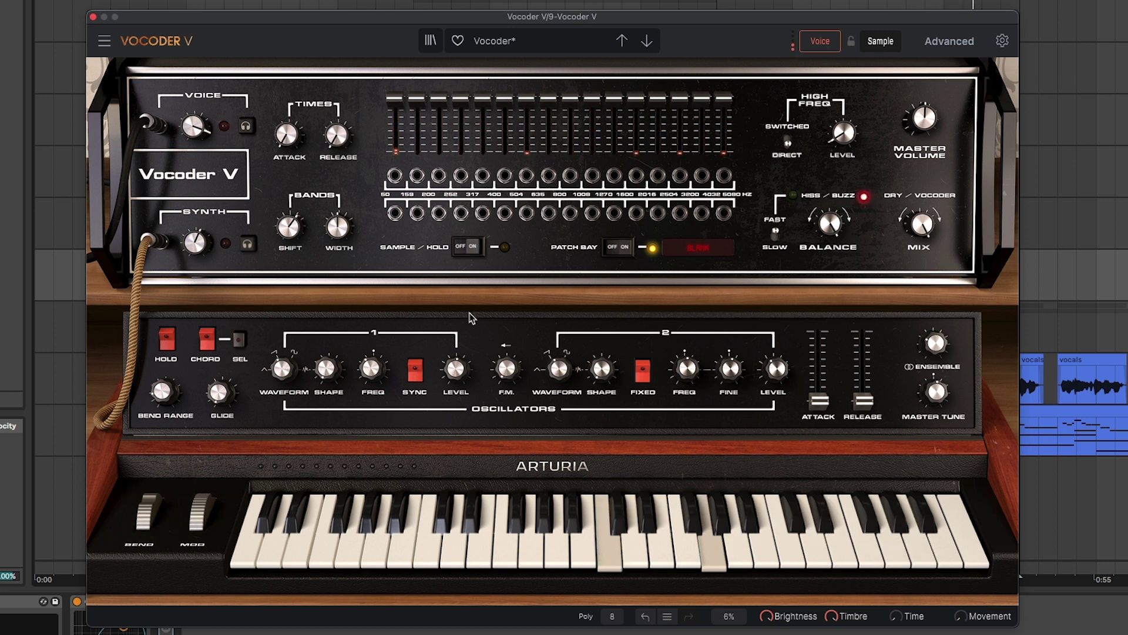
Step: Switch to Vocoder V and briefly listen to its synth carrier alone
click(247, 246)
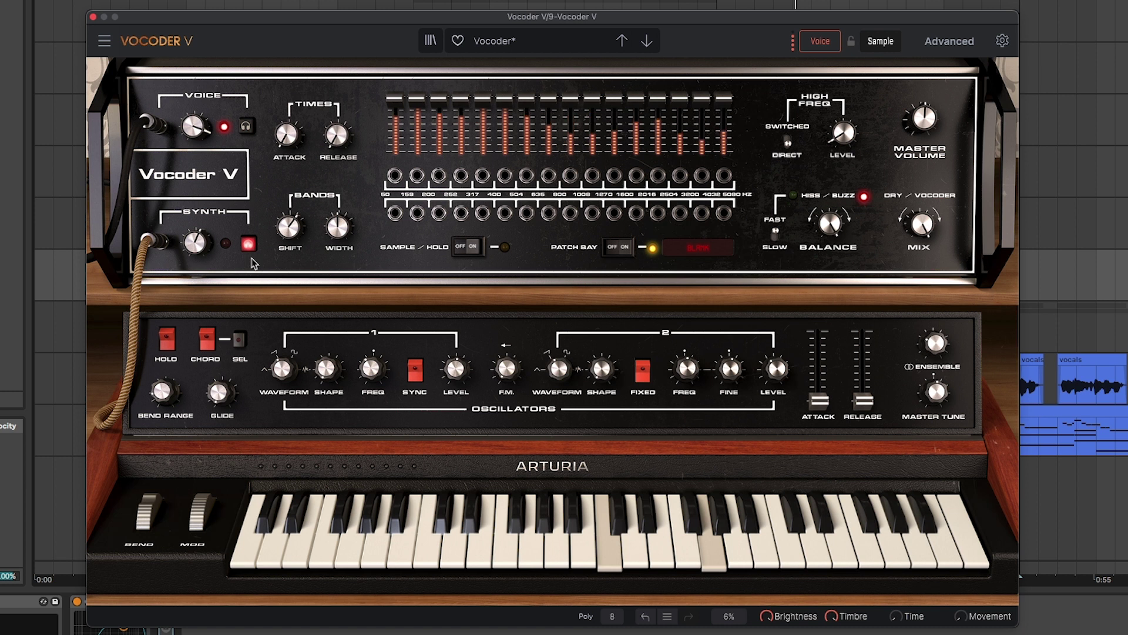
click(250, 251)
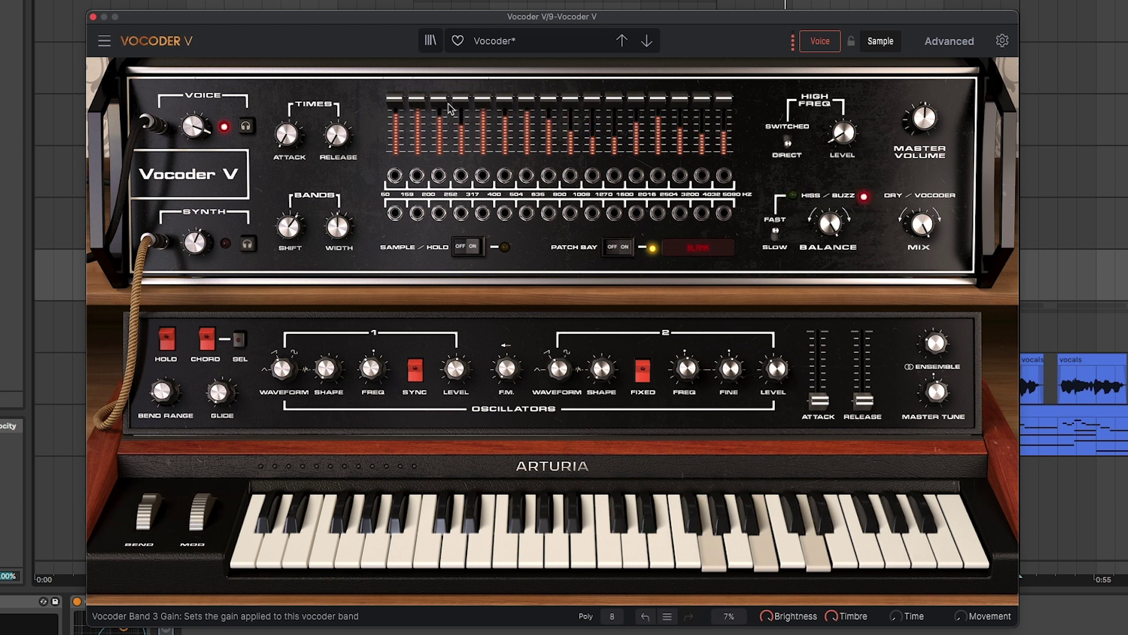
Step: Sweep Vocoder V's upper band gains down and back up, and adjust oscillator 1's waveform
drag(627, 140, 736, 176)
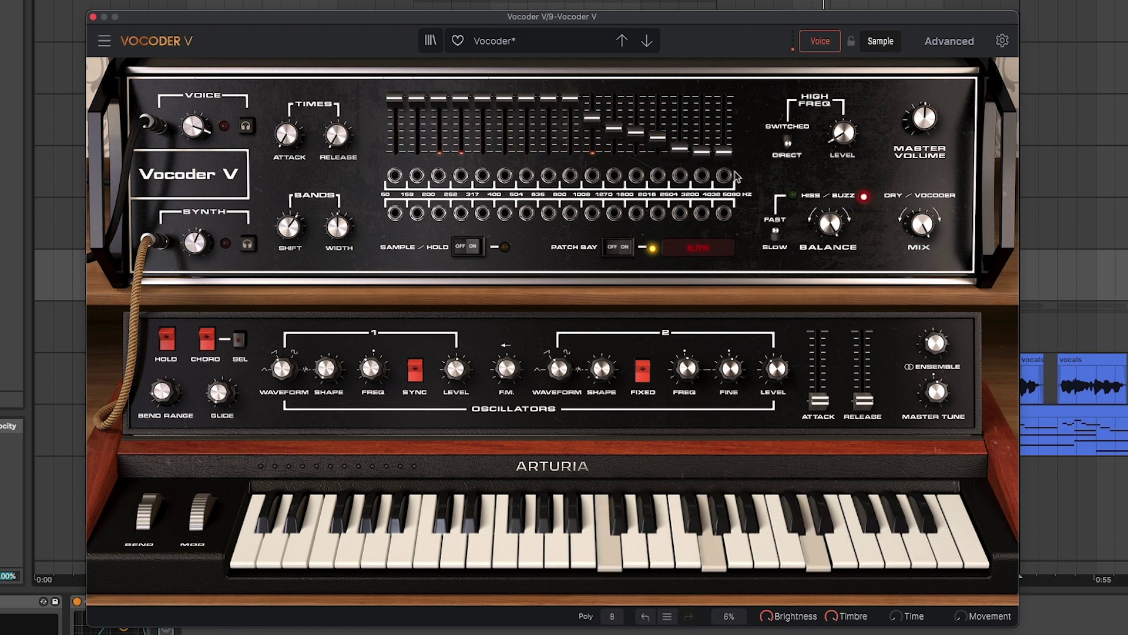
mouse_move(626, 107)
mouse_down()
mouse_move(636, 88)
mouse_move(737, 88)
mouse_up()
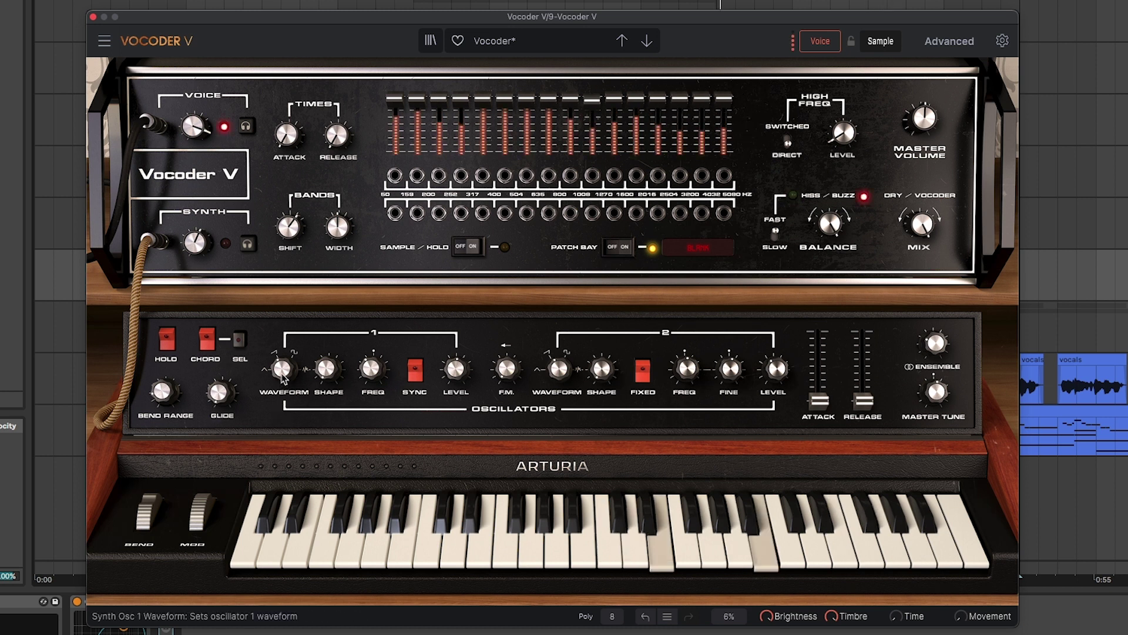
drag(282, 370, 282, 352)
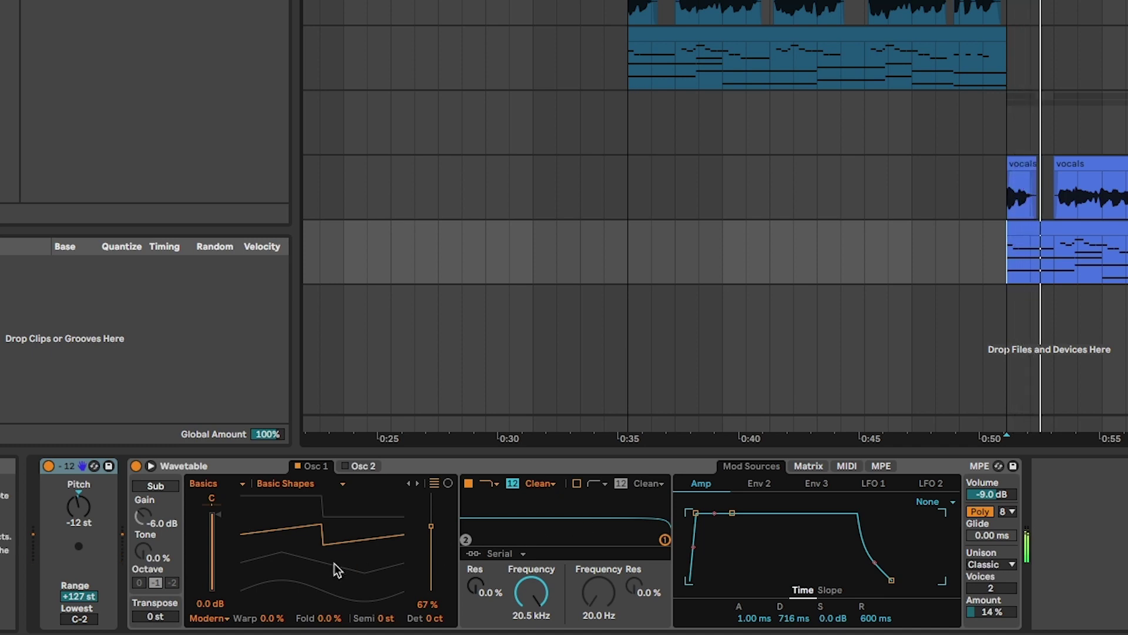
Step: On the blue vocals track, set the Vocoder's carrier to External with 12-Wavetable as its audio source
drag(332, 555, 331, 614)
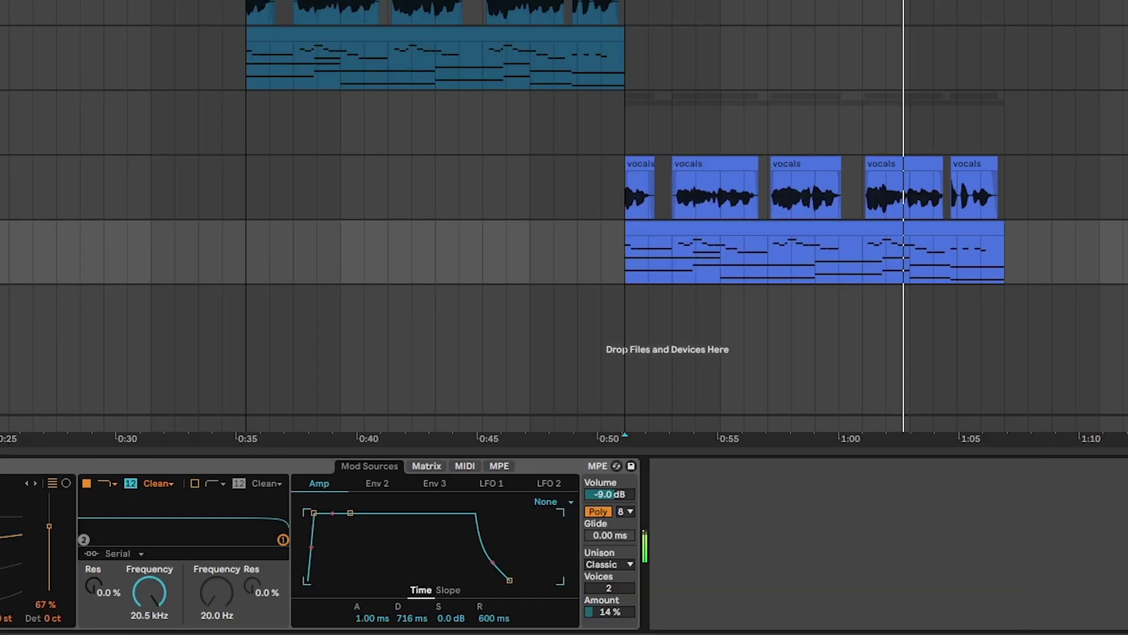
click(1117, 187)
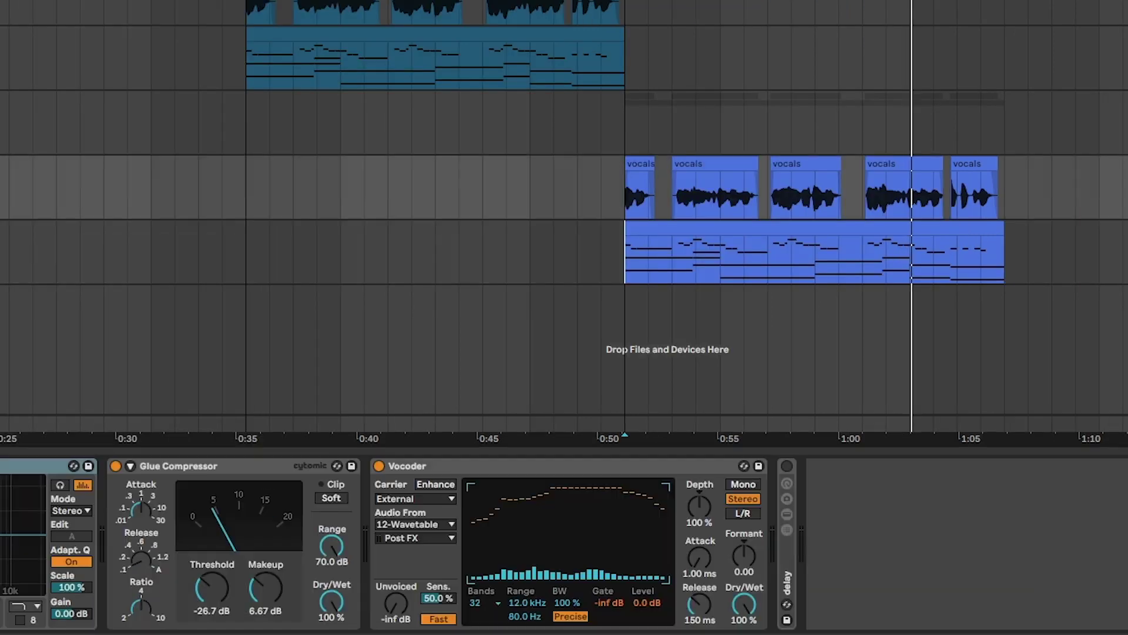
click(389, 498)
click(392, 526)
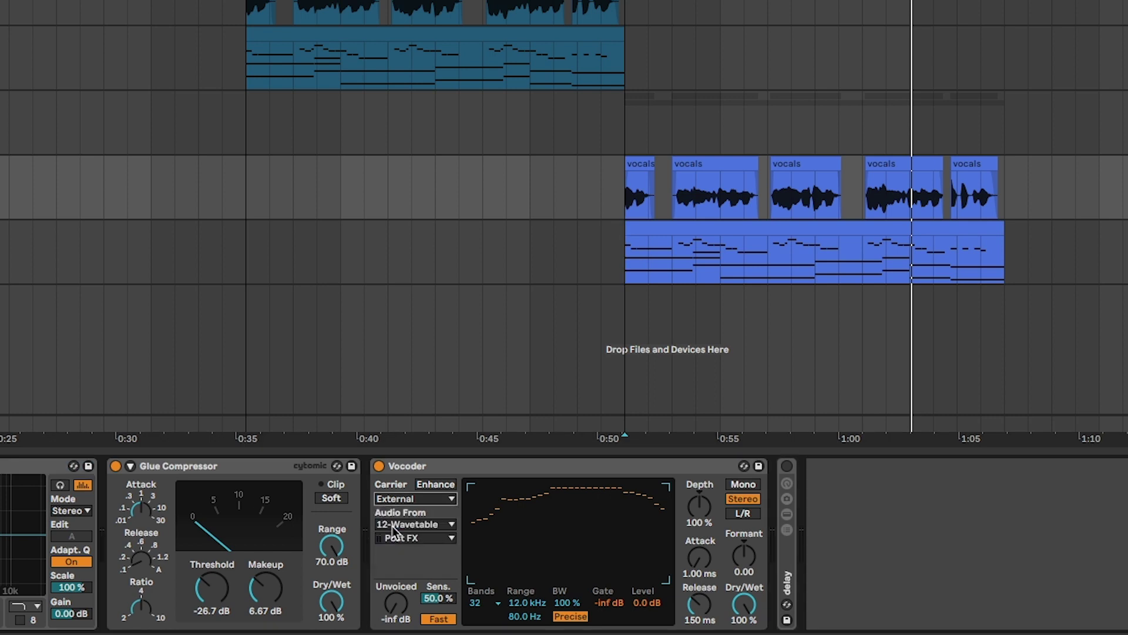
click(399, 525)
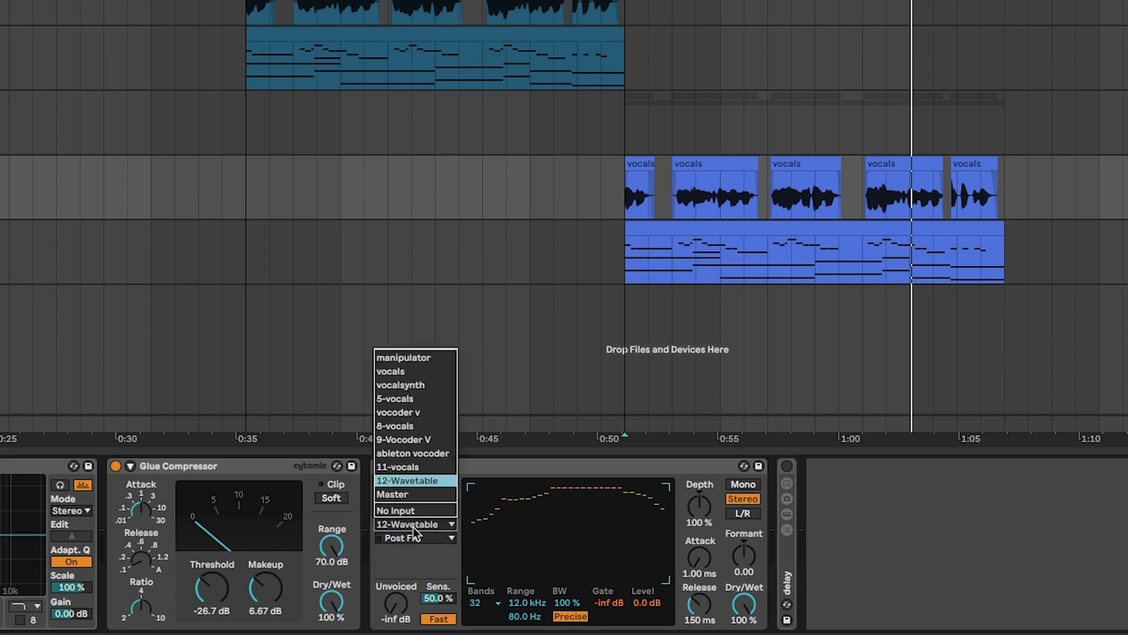
click(409, 483)
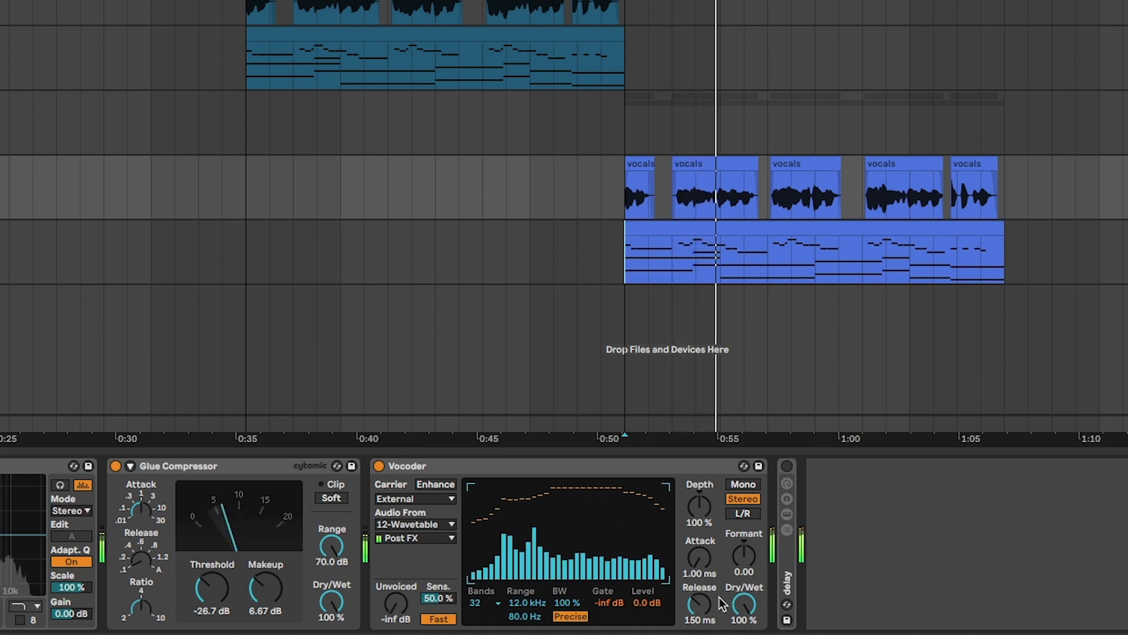
Step: Try shifting the Vocoder's Formant and reset it to 0.00
drag(744, 558, 744, 590)
double_click(744, 555)
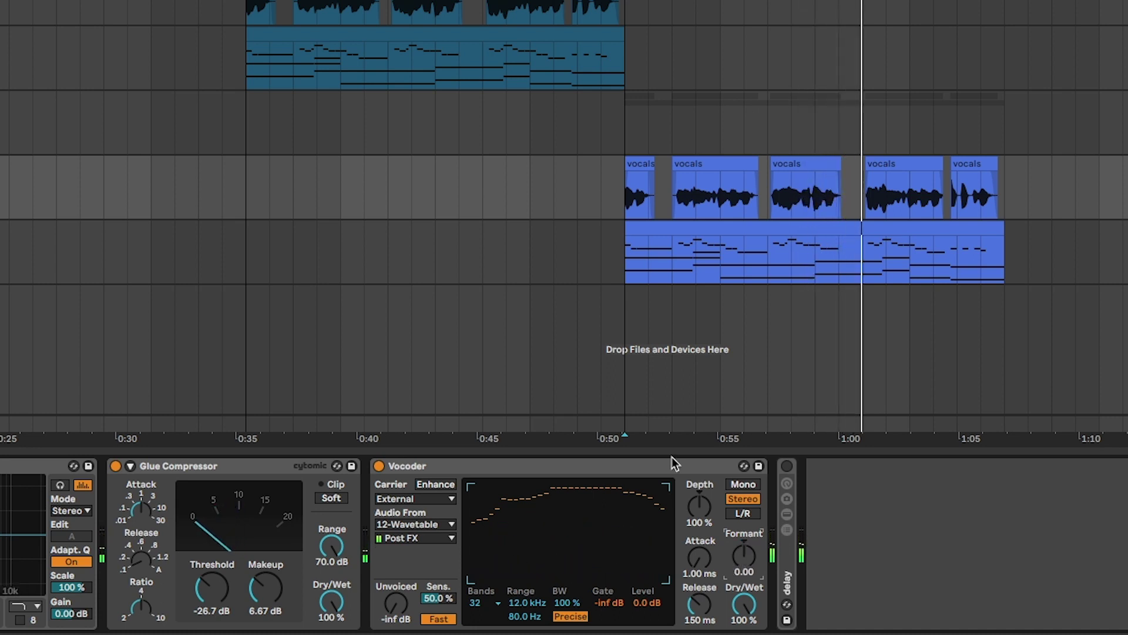
Step: On the Wavetable track, try the Osc 1 wavetable position at 100% and settle on 88%
click(1124, 241)
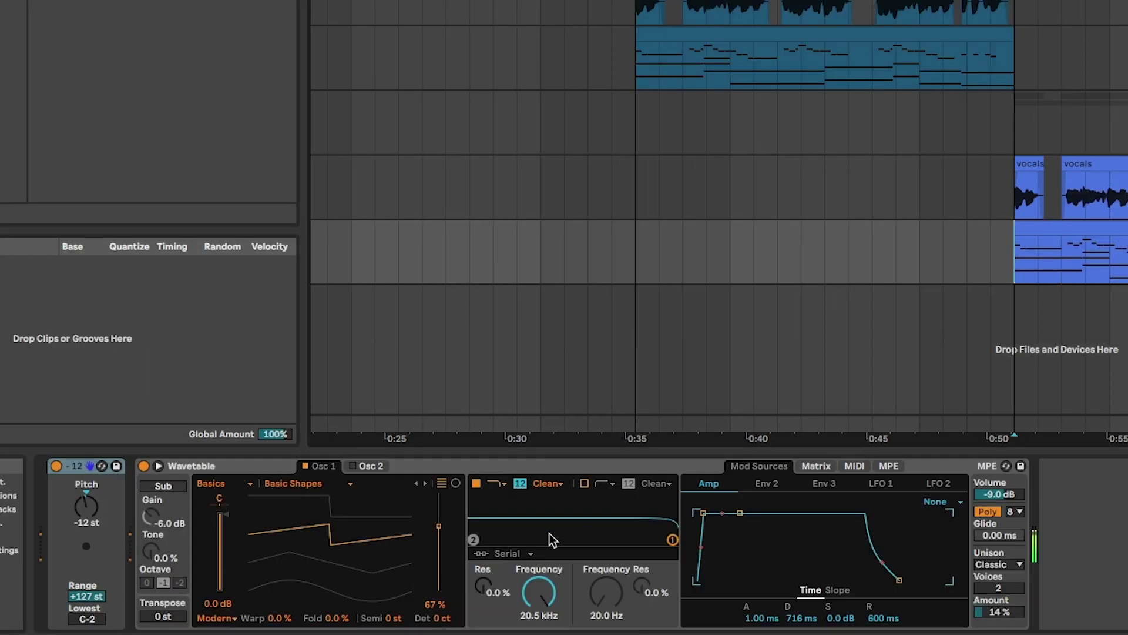
drag(331, 555, 330, 547)
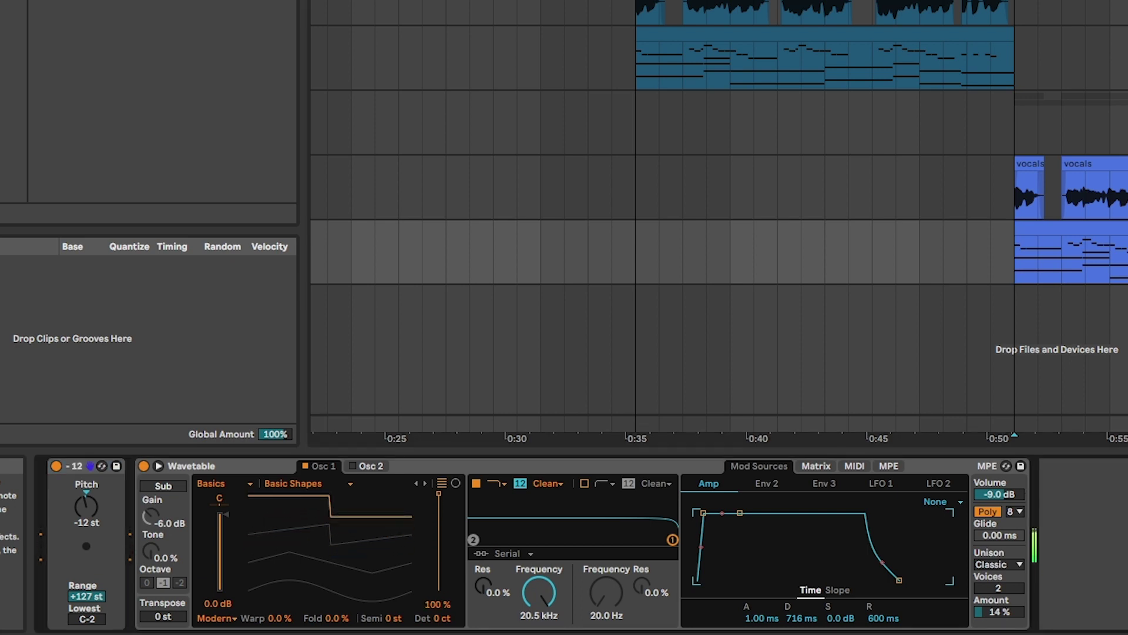
key(space)
mouse_move(438, 494)
mouse_down()
mouse_move(439, 558)
mouse_move(439, 494)
mouse_move(438, 506)
mouse_up()
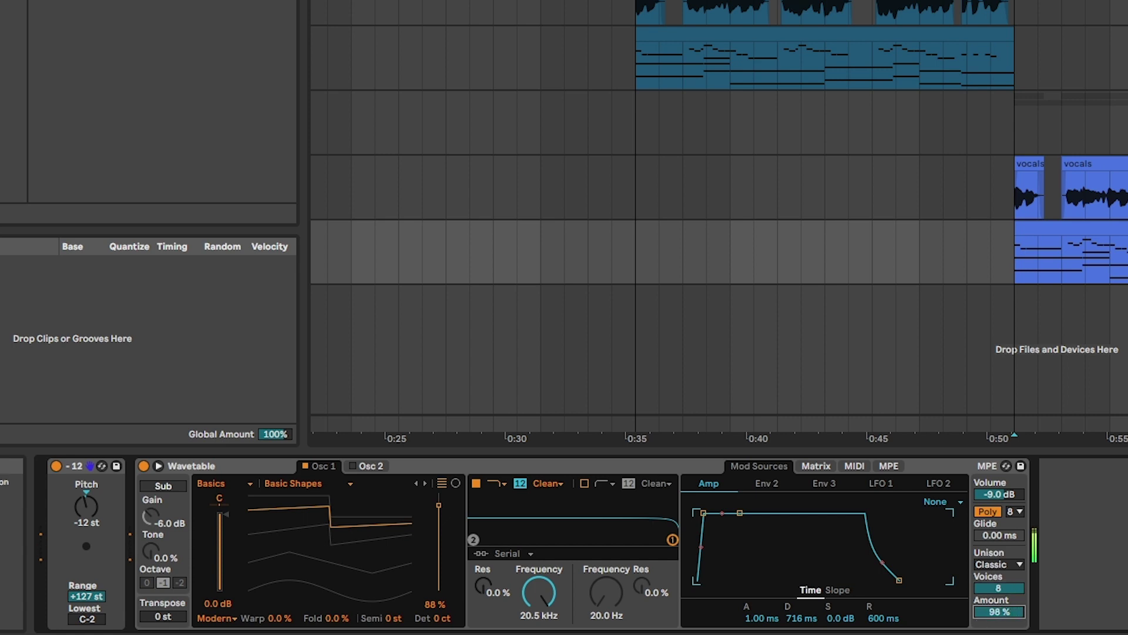
Step: Set Wavetable's unison to Shimmer with 3 voices and a 7.8% amount, and adjust the Osc 1 wavetable position
drag(987, 585, 988, 591)
click(988, 564)
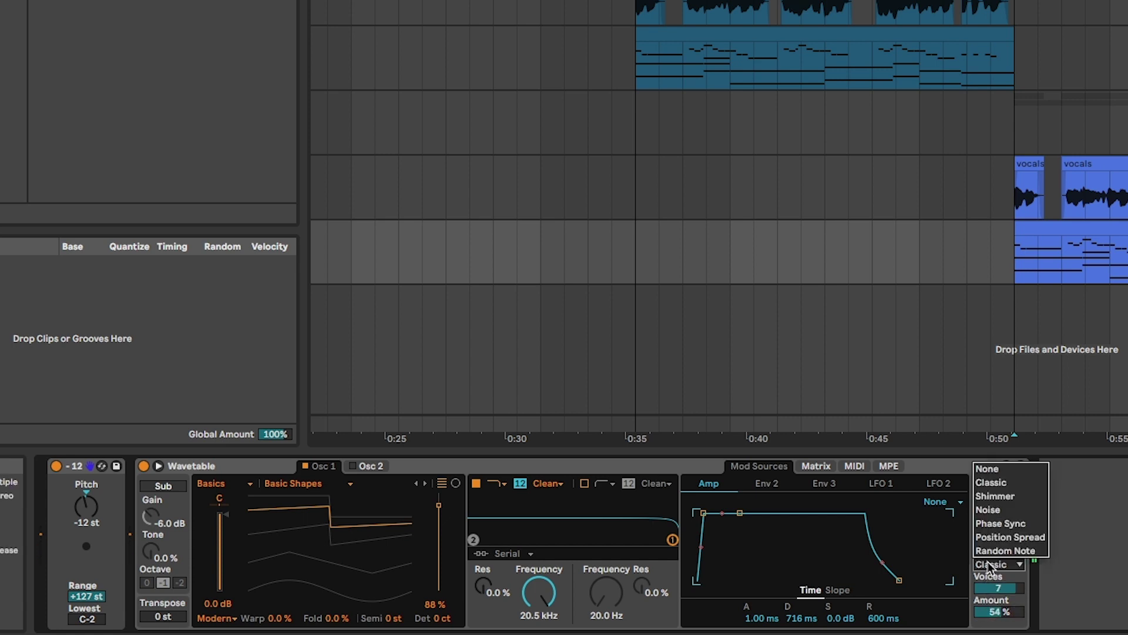
click(988, 496)
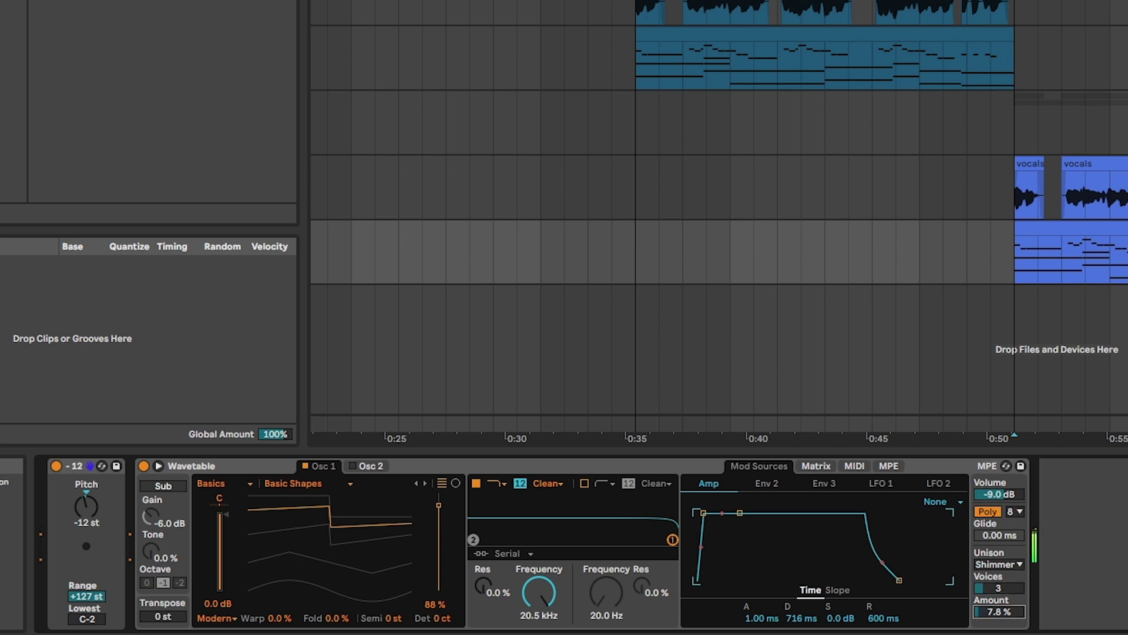
drag(302, 531, 302, 563)
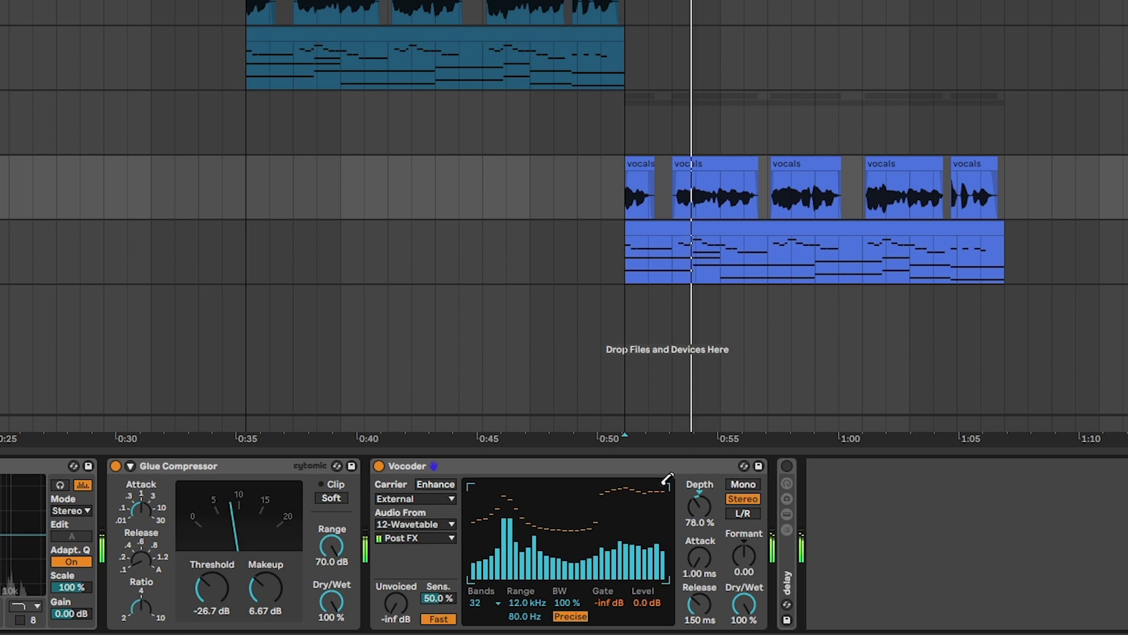
Step: On the vocals track's Vocoder, redraw all bands flat at maximum and set Depth to 97%, keeping Dry/Wet at 100%
mouse_move(664, 483)
mouse_down()
mouse_move(482, 466)
mouse_move(625, 493)
mouse_move(658, 529)
mouse_up()
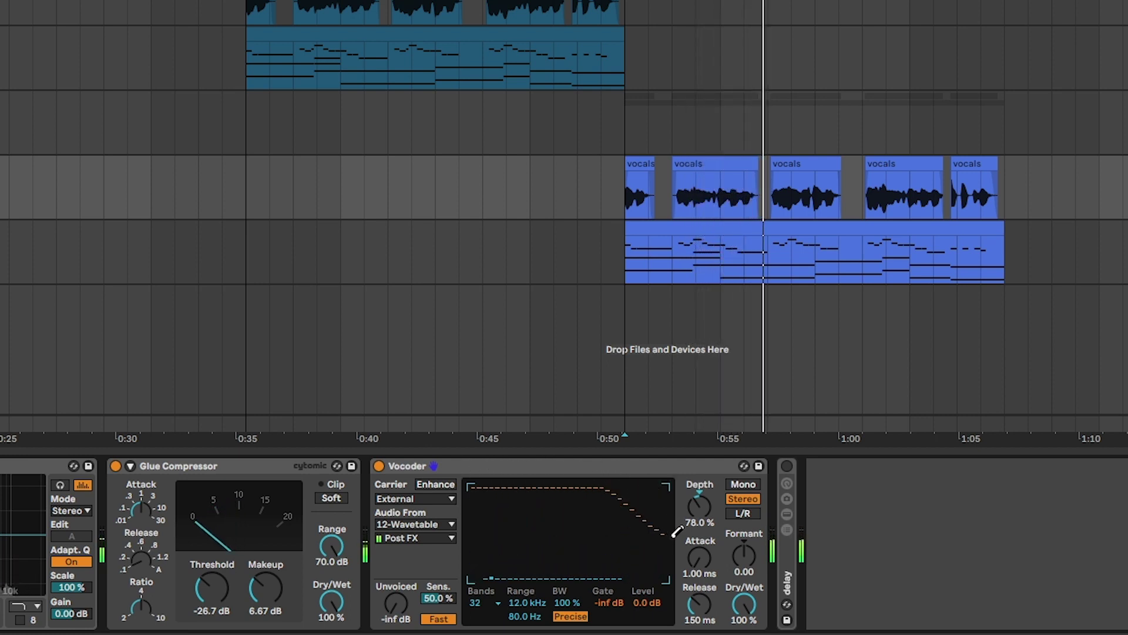
drag(665, 468, 589, 469)
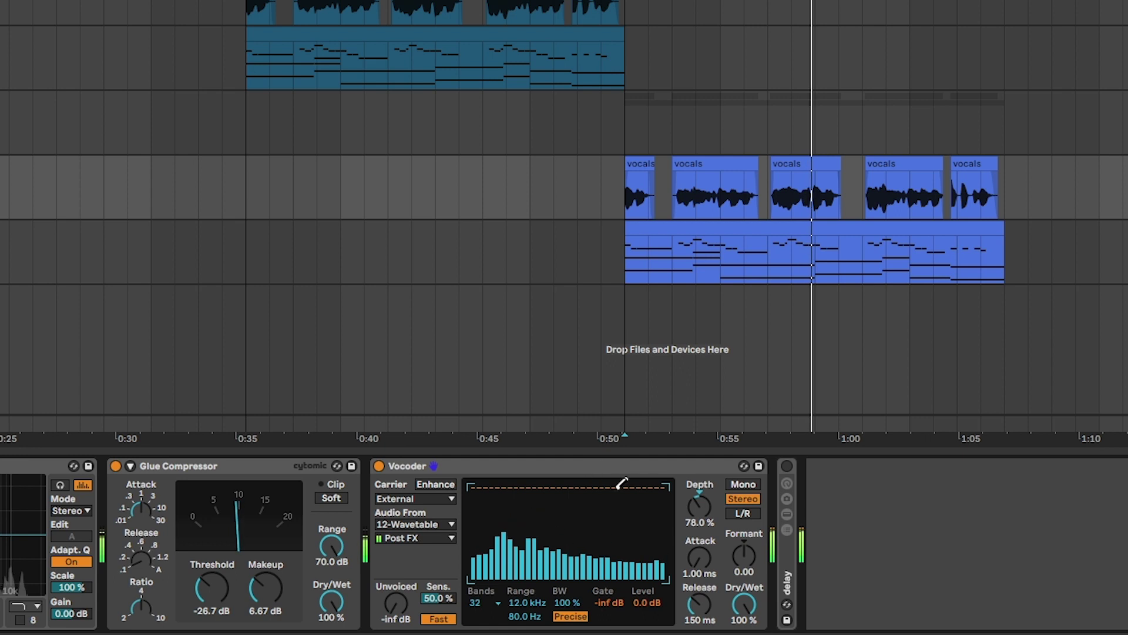
drag(701, 509, 701, 489)
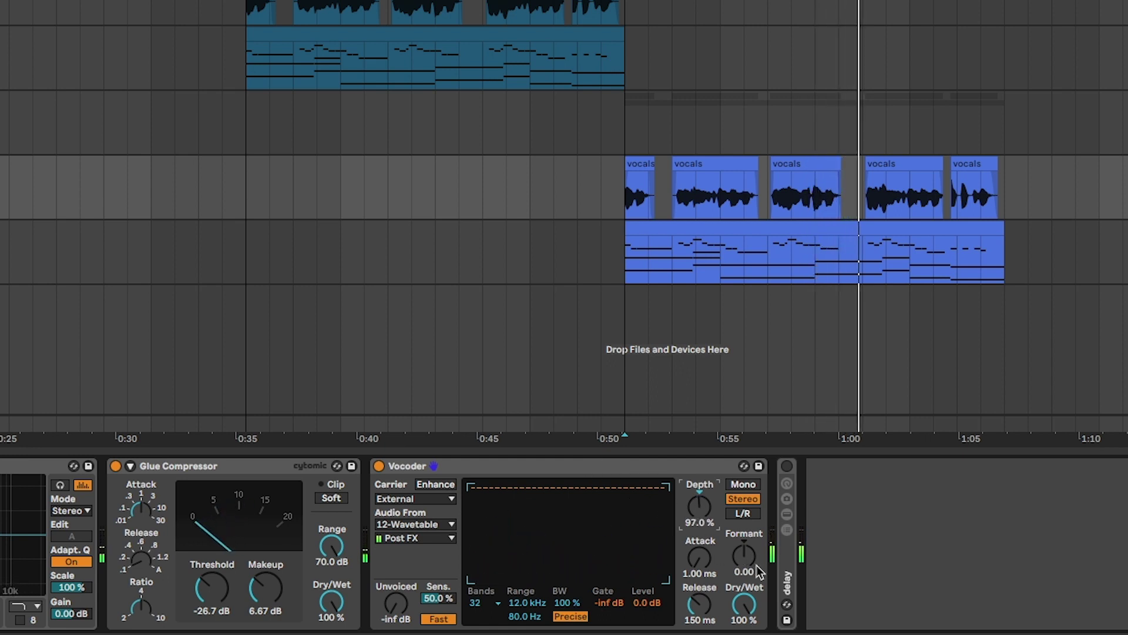
mouse_move(742, 606)
mouse_down()
mouse_move(743, 634)
mouse_move(743, 605)
mouse_up()
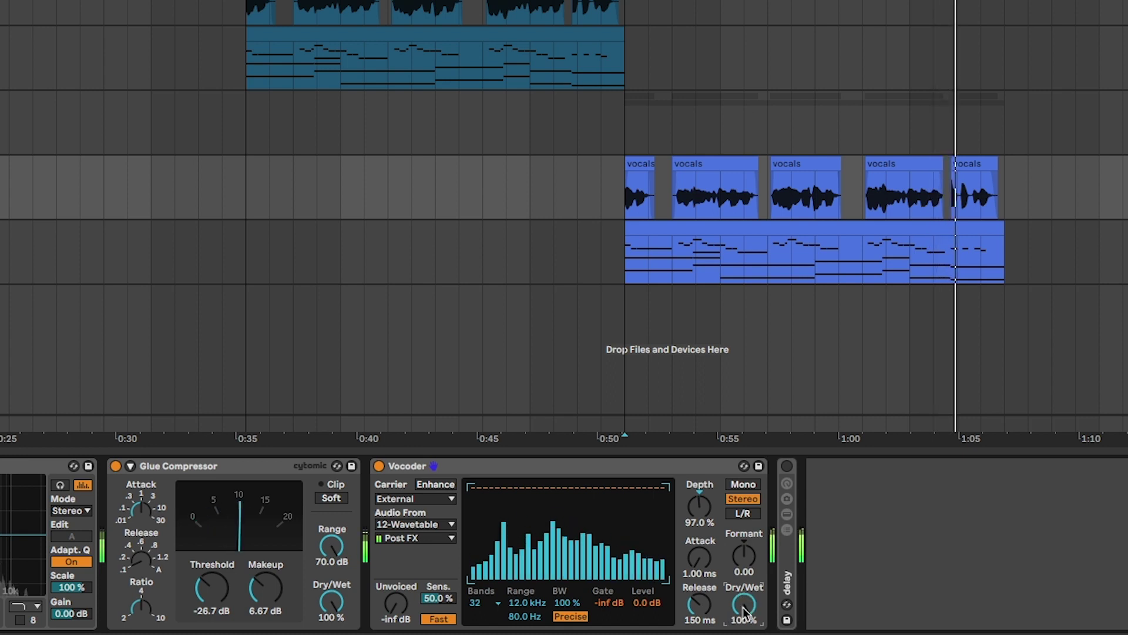
key(space)
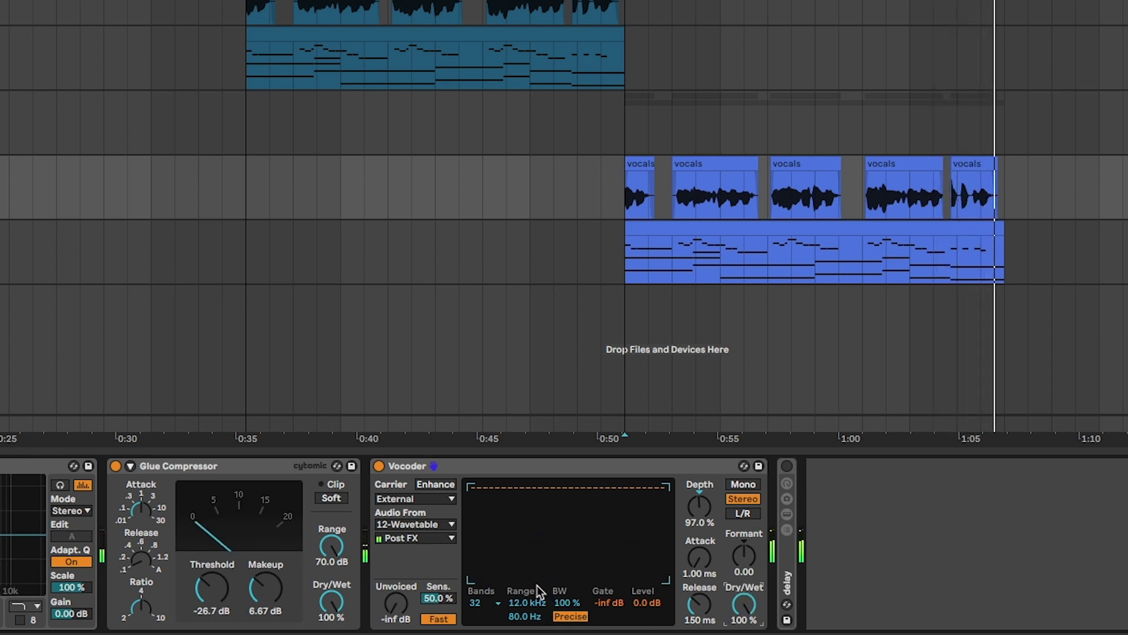